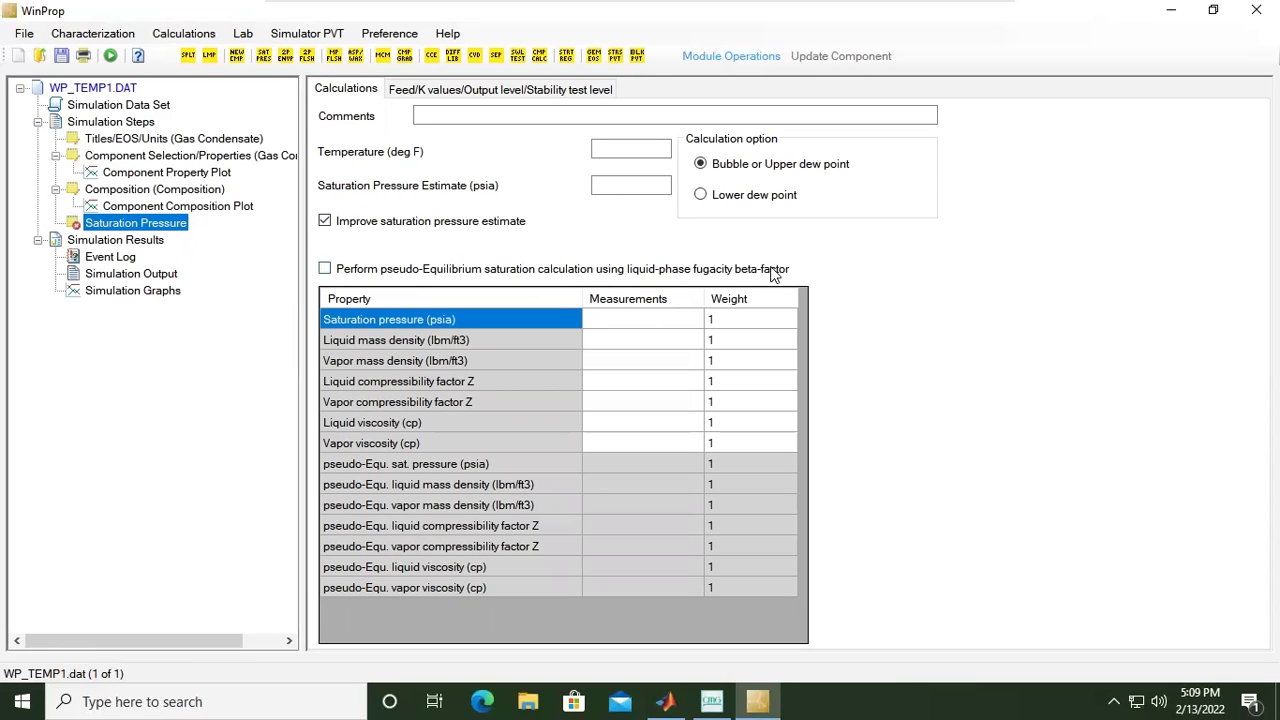
- Select the seven measurements from Saturation pressure through Vapor viscosity
click(649, 320)
click(645, 343)
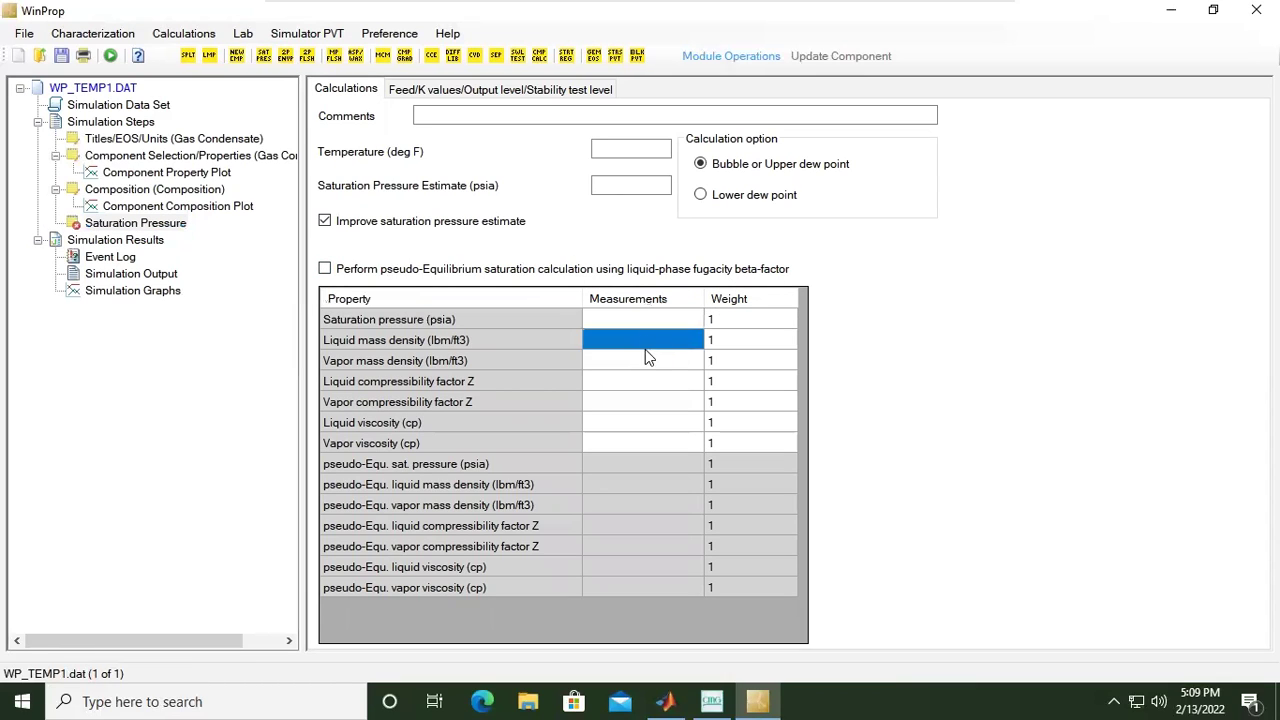
click(642, 362)
click(639, 386)
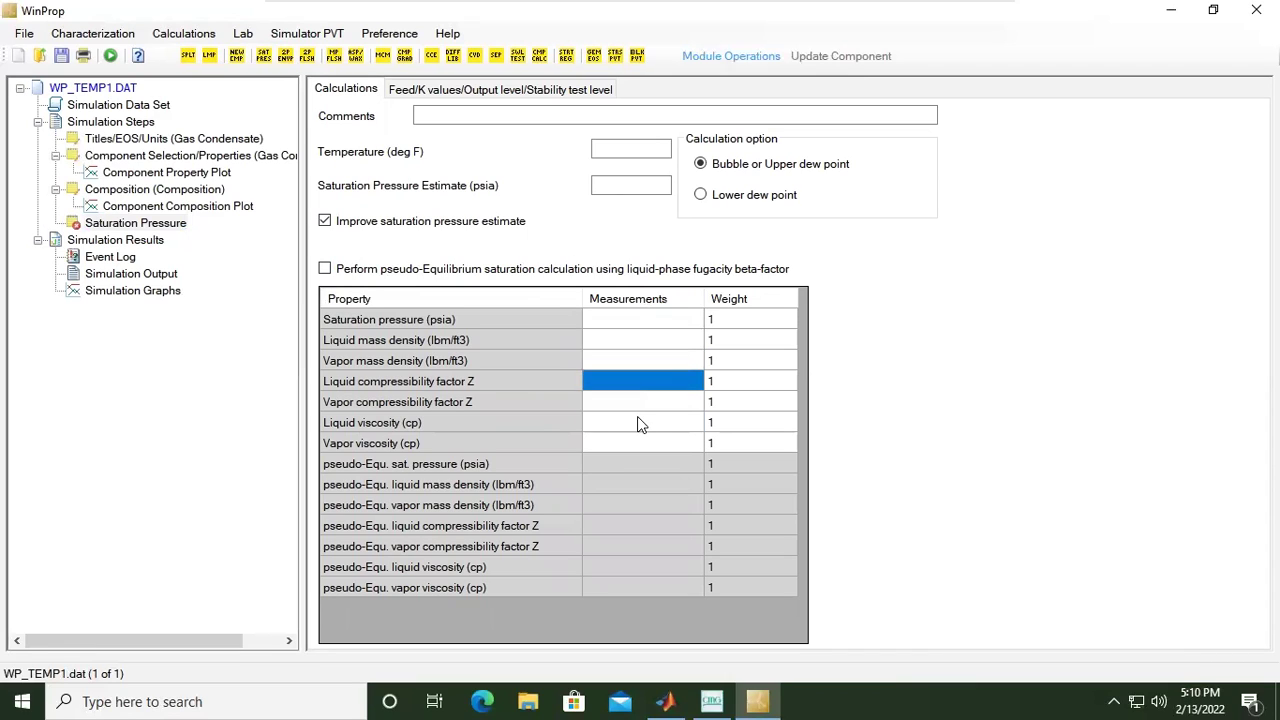
click(640, 424)
click(641, 440)
drag(654, 324, 660, 440)
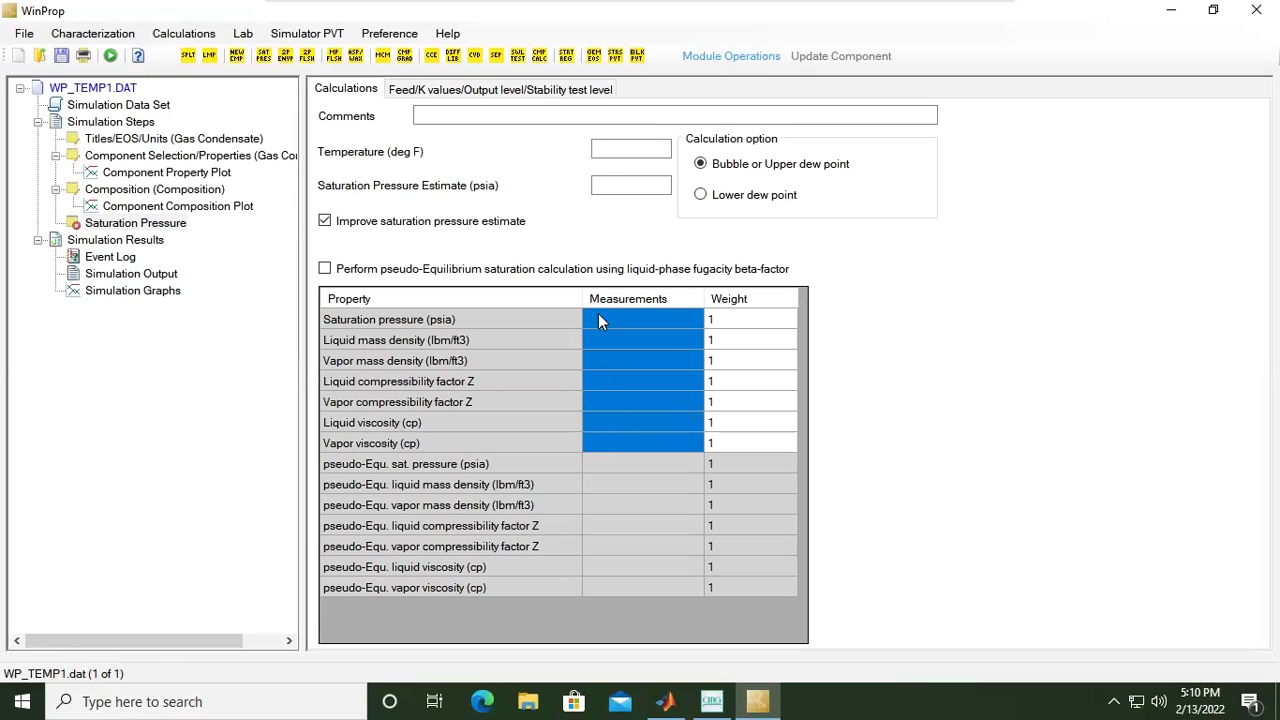
- Enter temperature 280 deg F and saturation pressure estimate 1000 psia, then recheck both values
click(614, 148)
mouse_move(155, 228)
text(280)
click(637, 185)
text(1000)
click(650, 149)
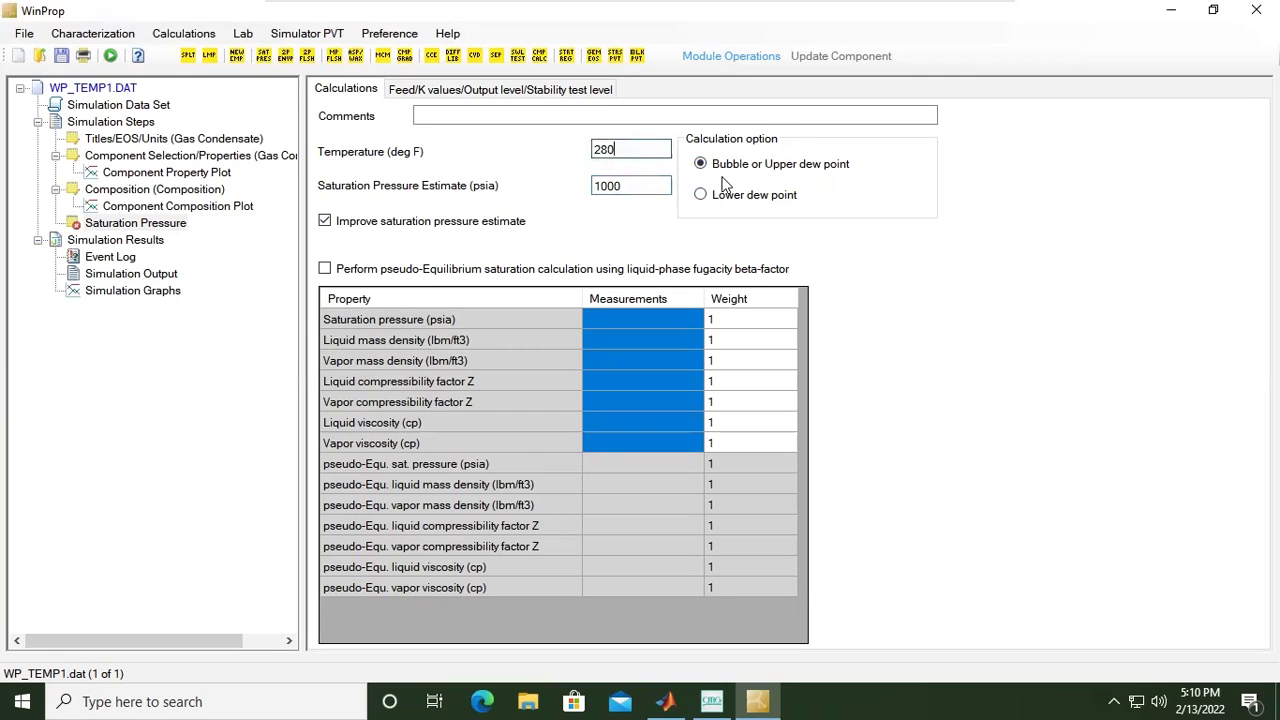
click(636, 185)
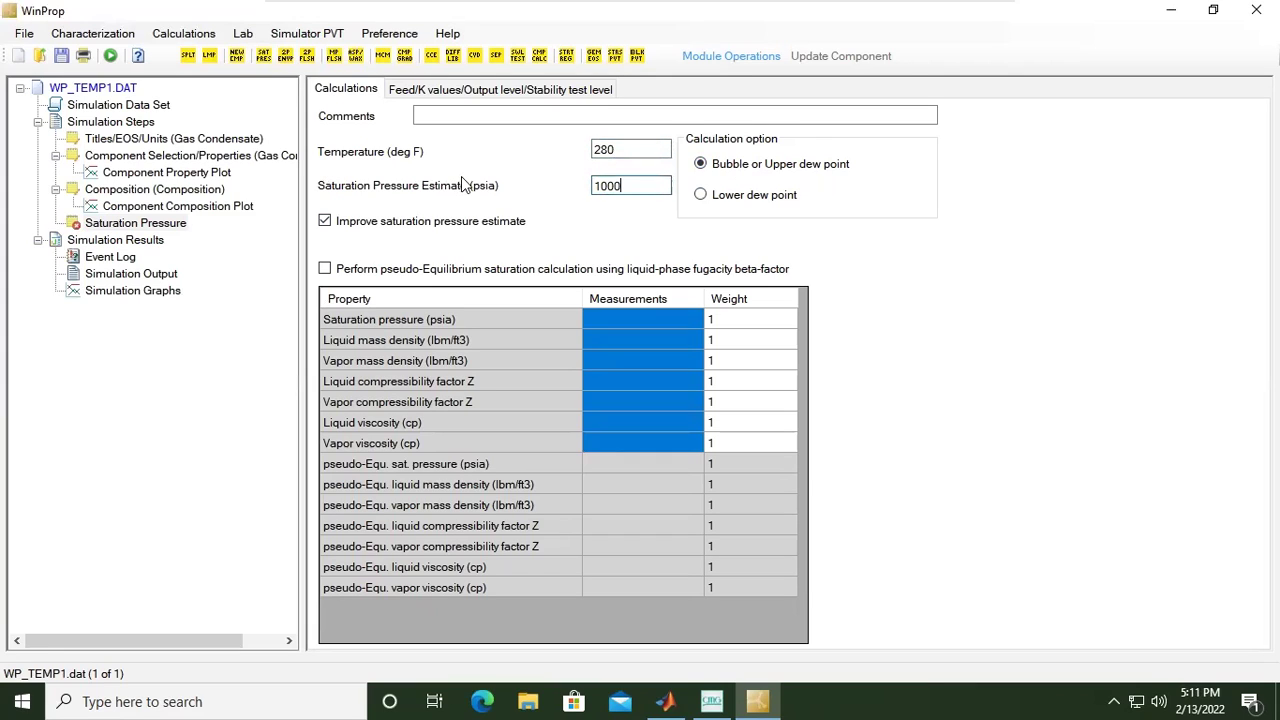
click(628, 150)
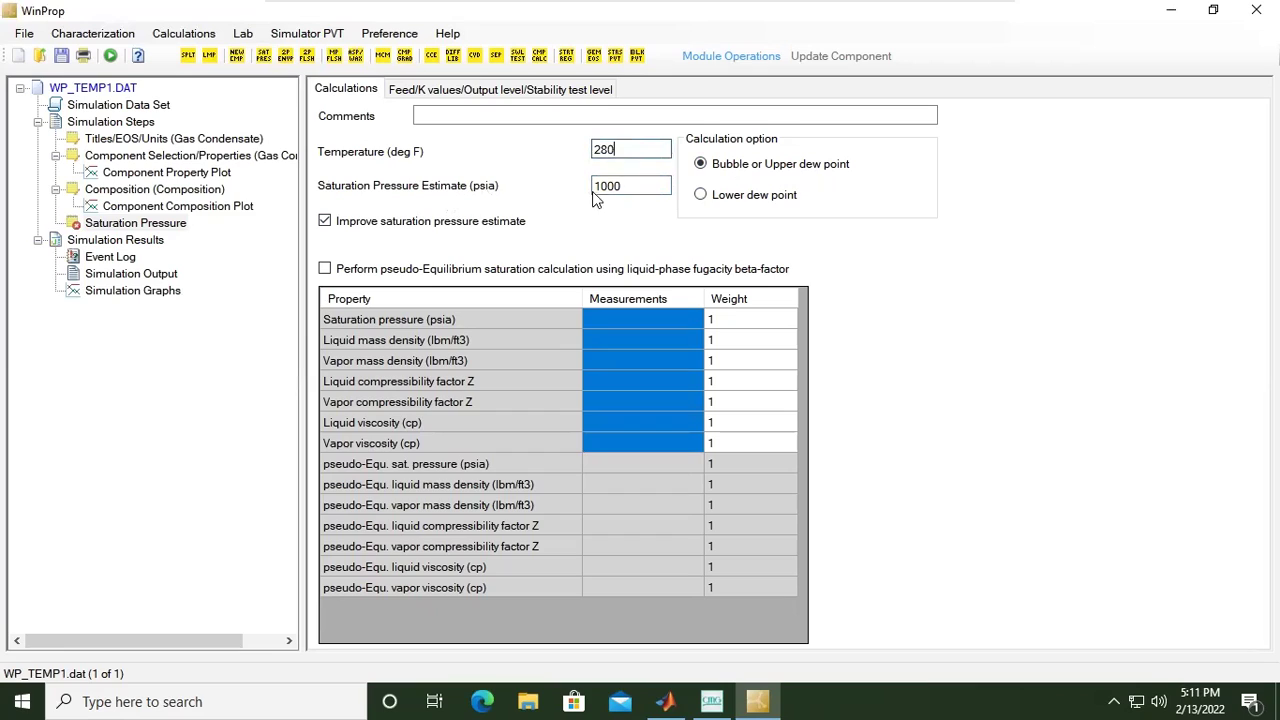
click(614, 189)
- Add a Two-phase Flash step after Saturation Pressure from the Calculations menu
click(192, 35)
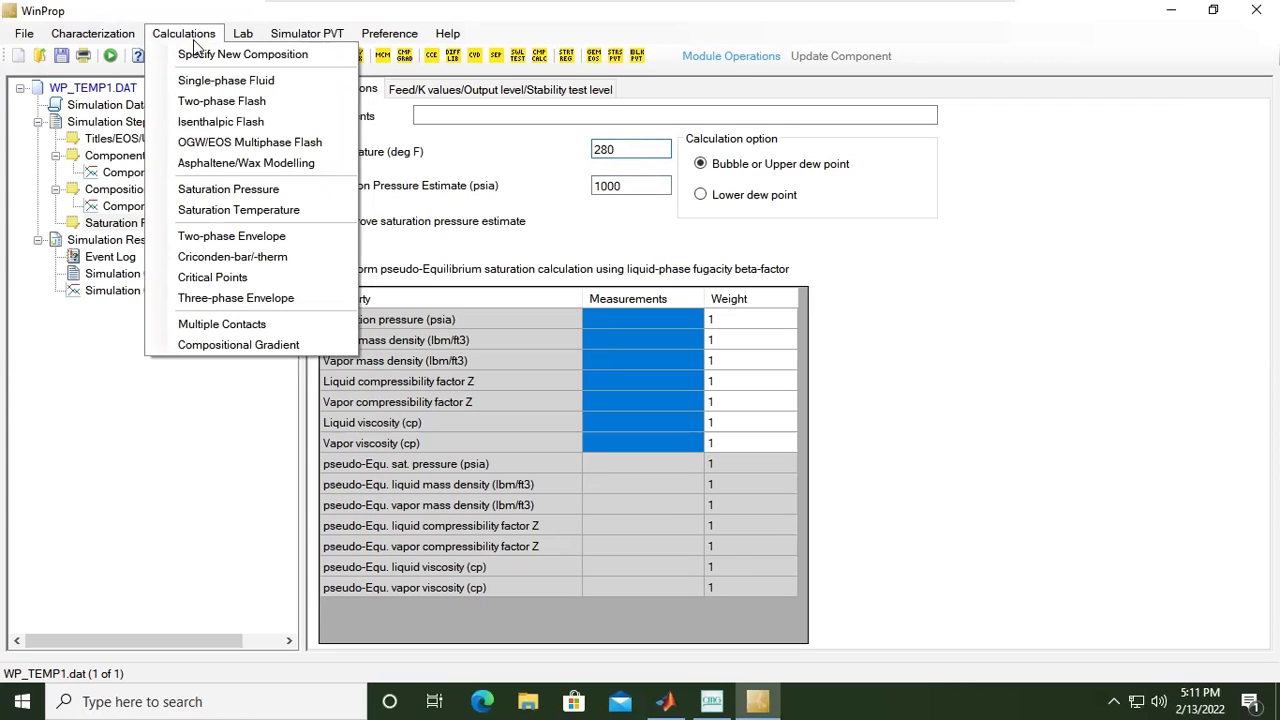
click(251, 102)
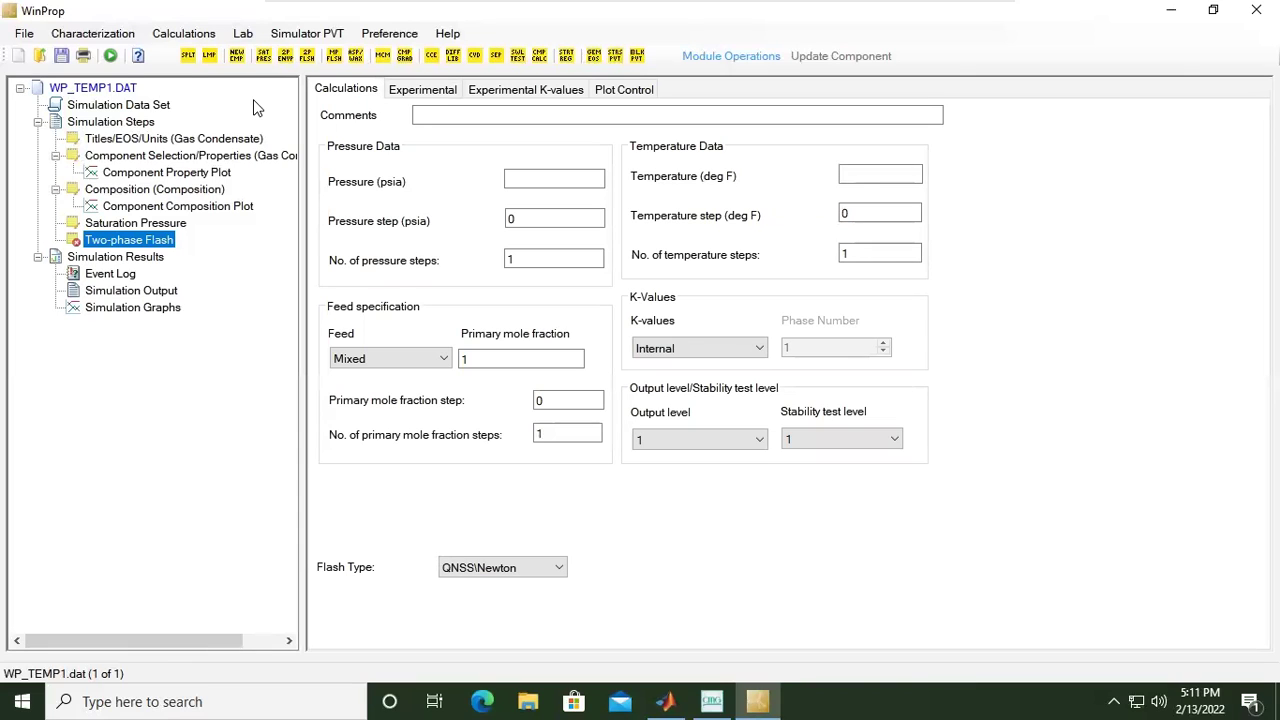
mouse_move(160, 243)
- Set the flash pressure to 14.7 psia and temperature to 60 deg F
click(441, 115)
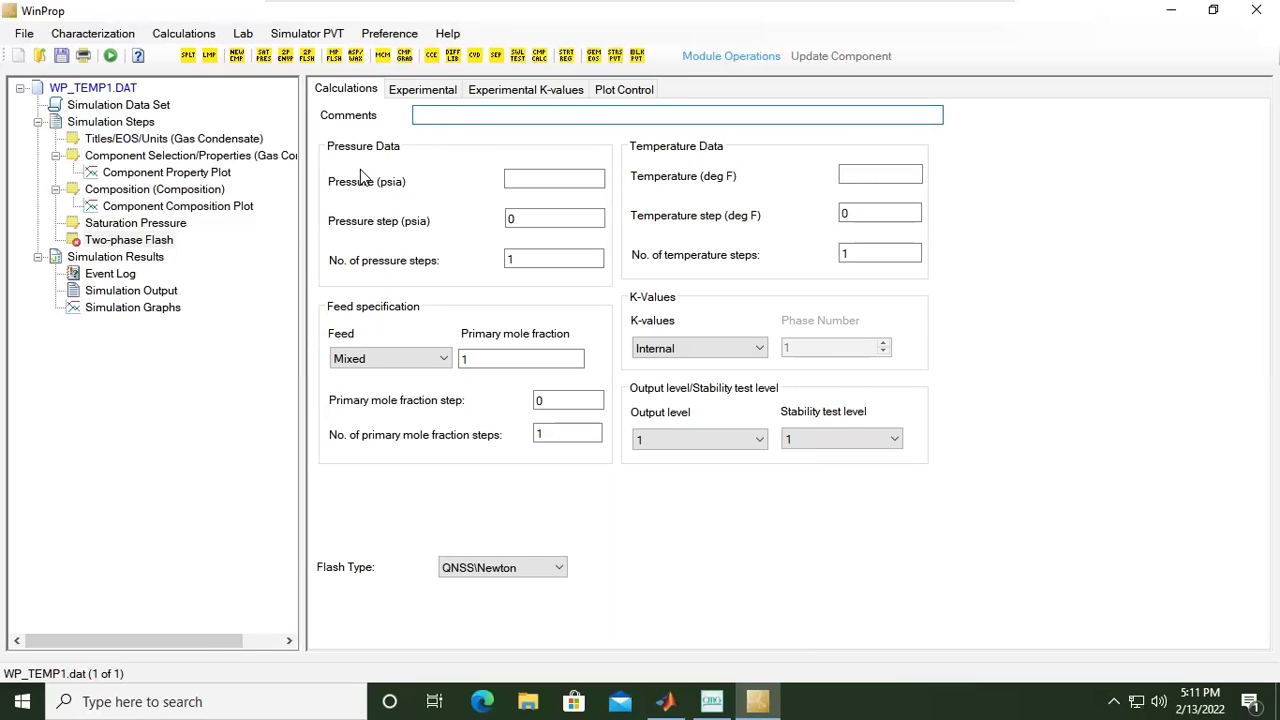
click(560, 171)
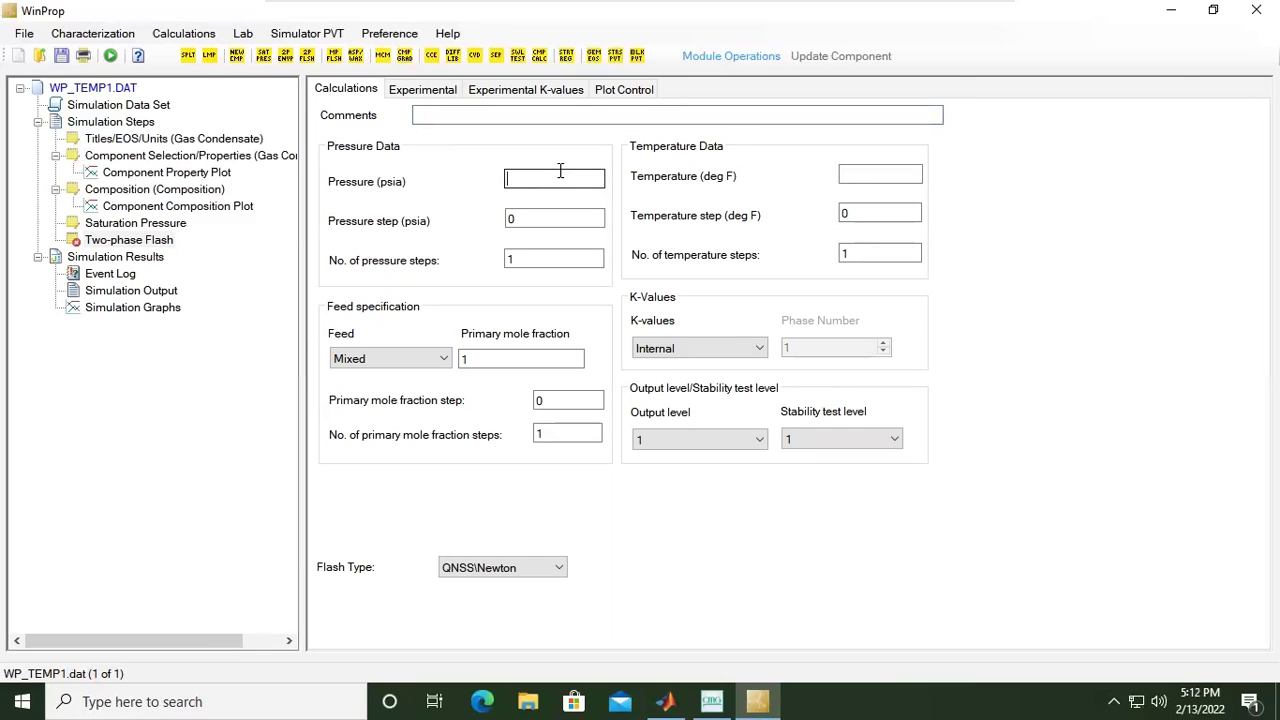
text(24.)
key(BackSpace)
key(BackSpace)
text(14.7)
click(543, 218)
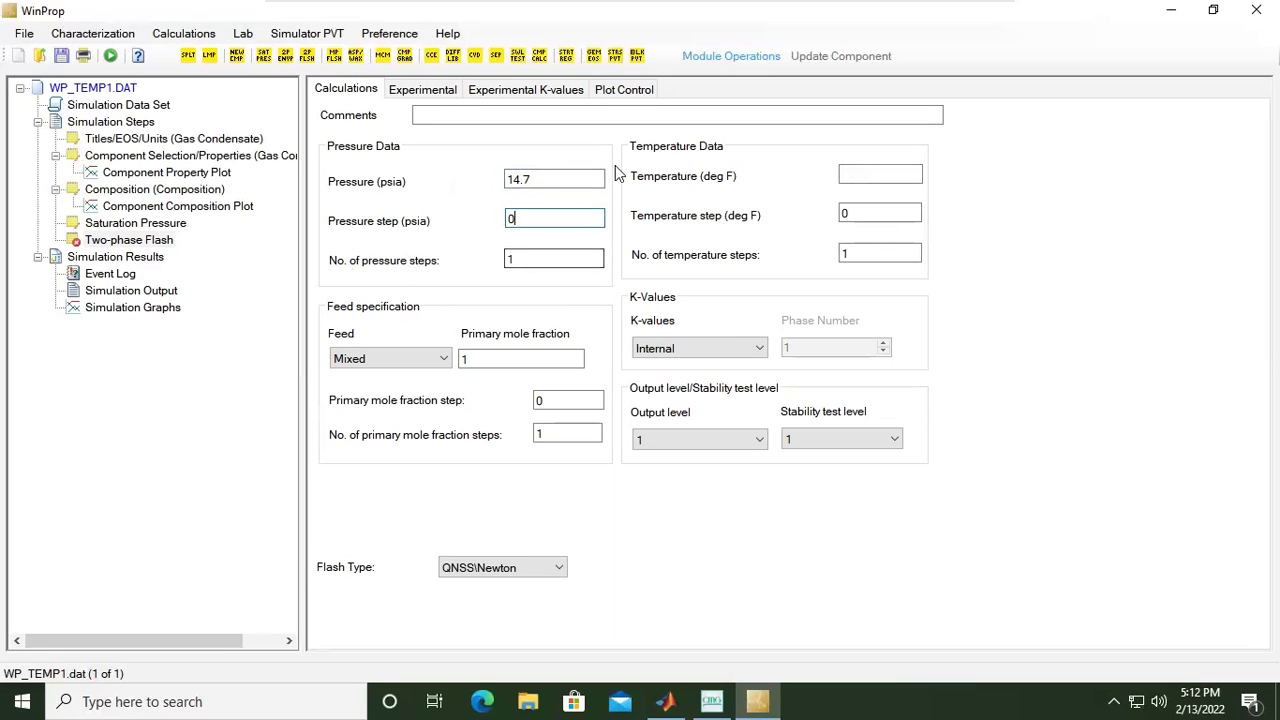
click(849, 175)
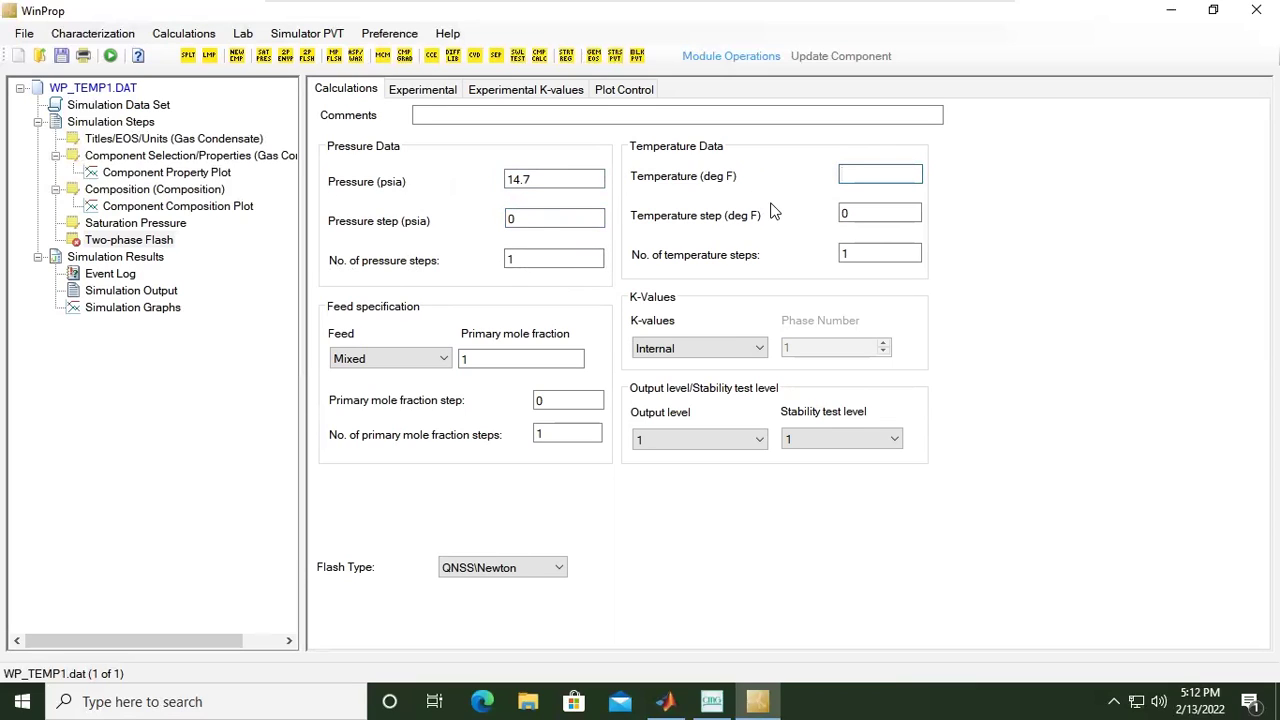
text(60)
click(578, 219)
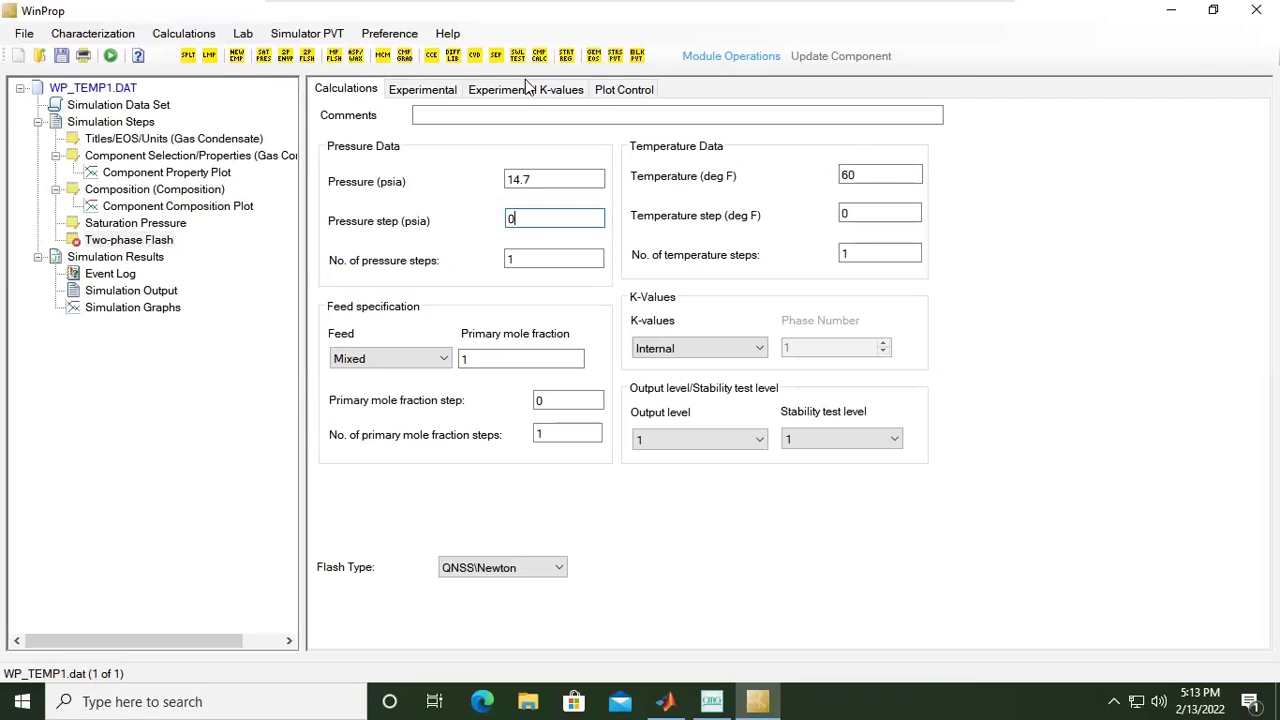
click(90, 36)
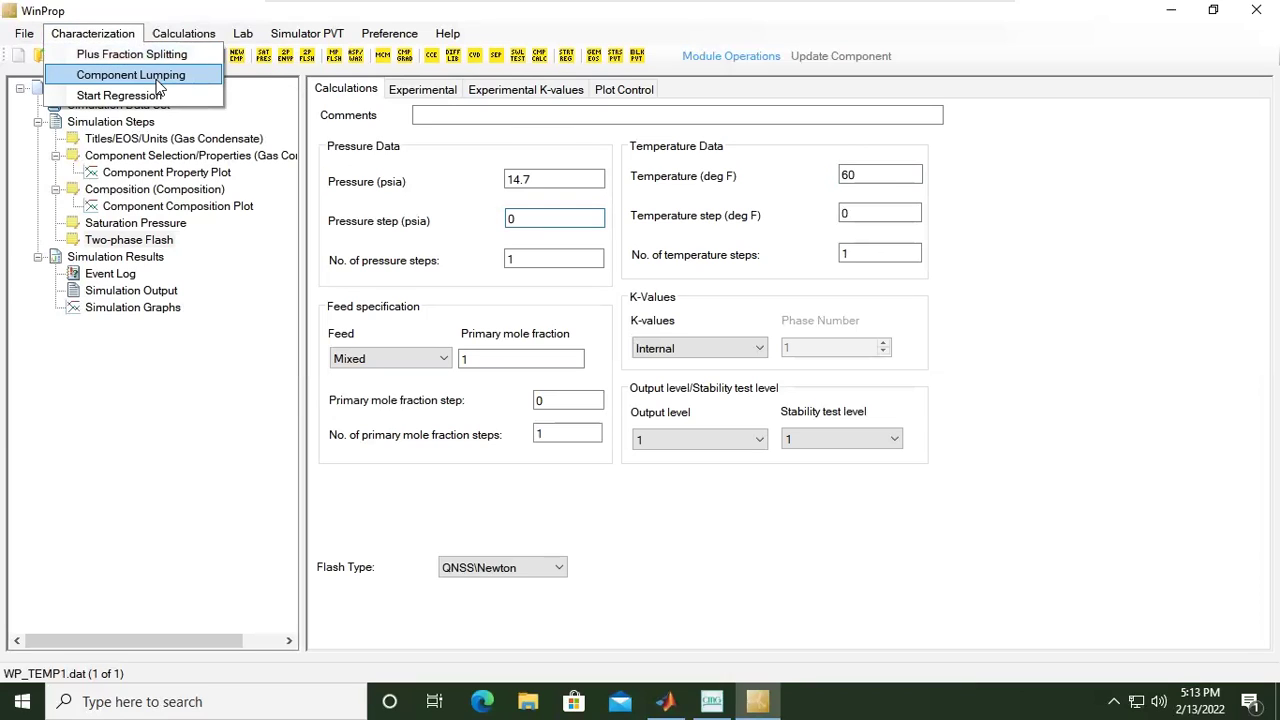
click(1144, 237)
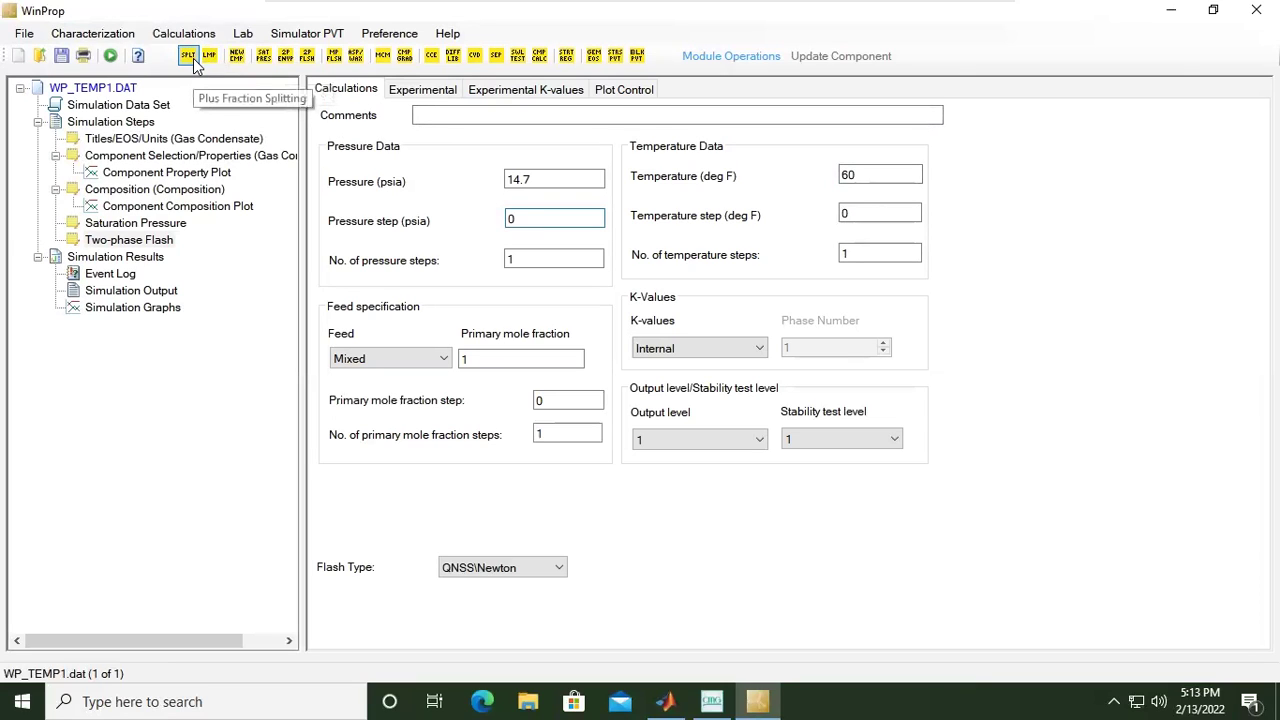
click(98, 34)
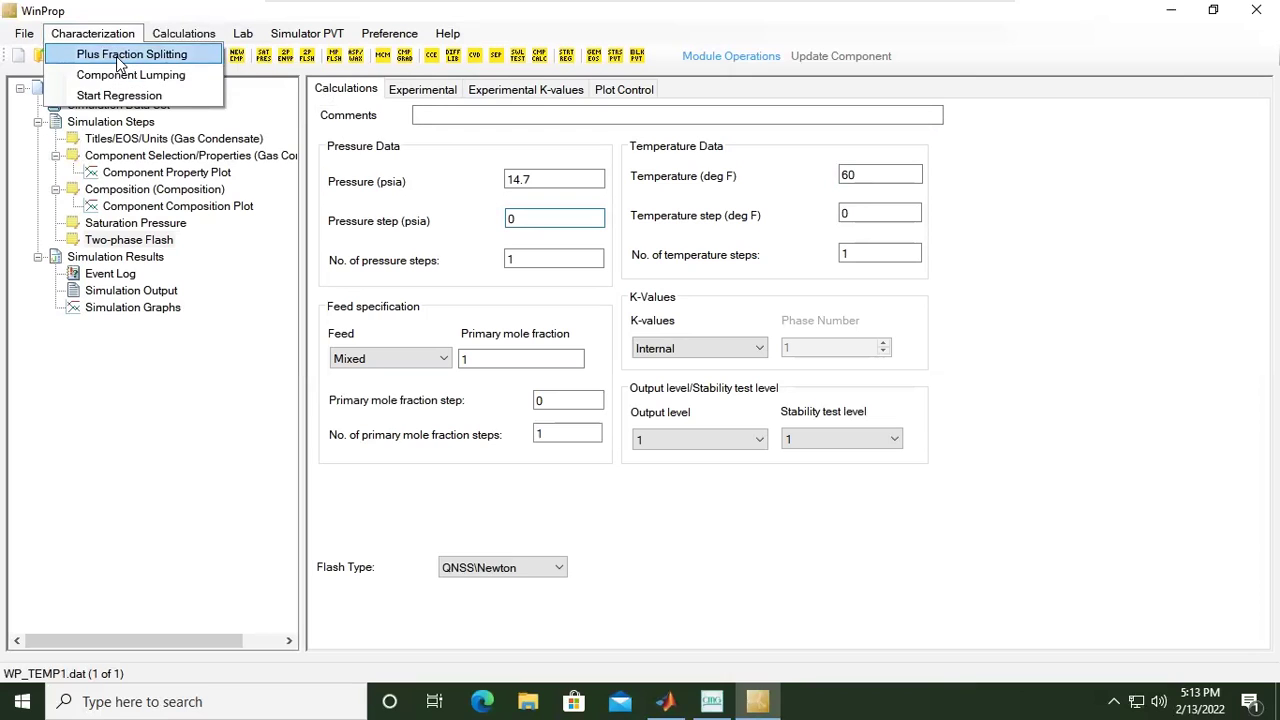
mouse_move(174, 38)
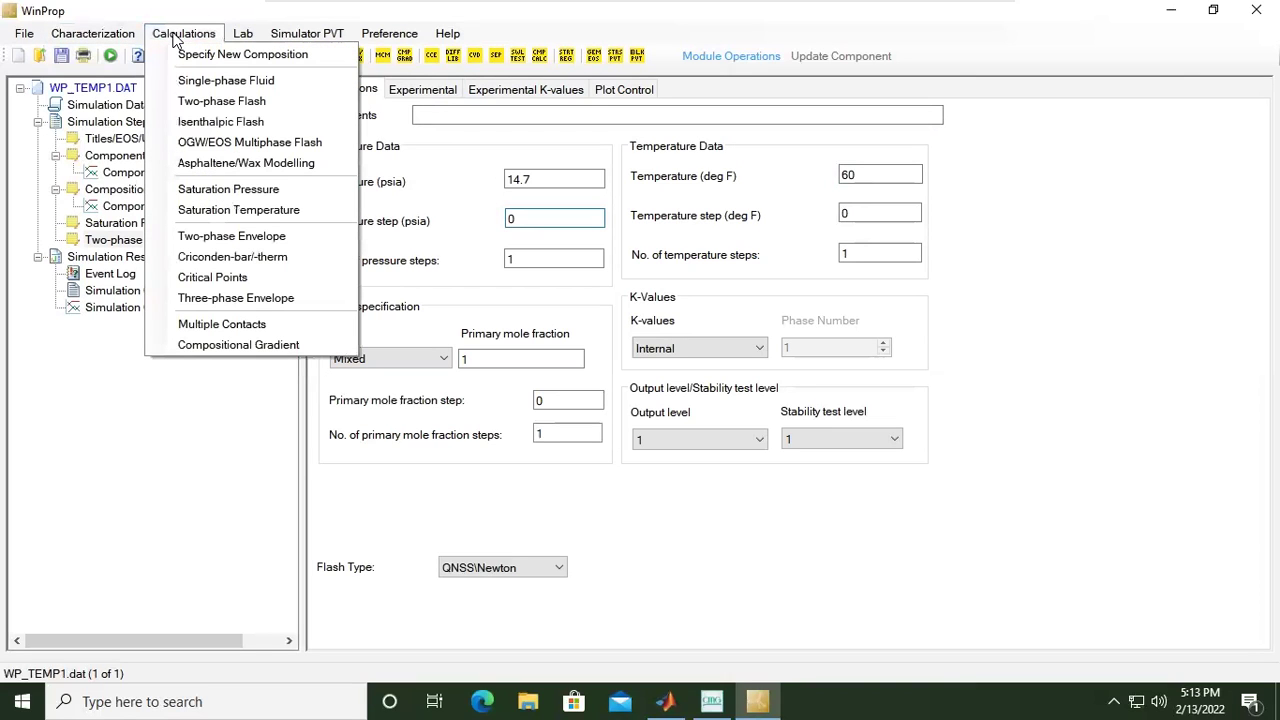
click(174, 38)
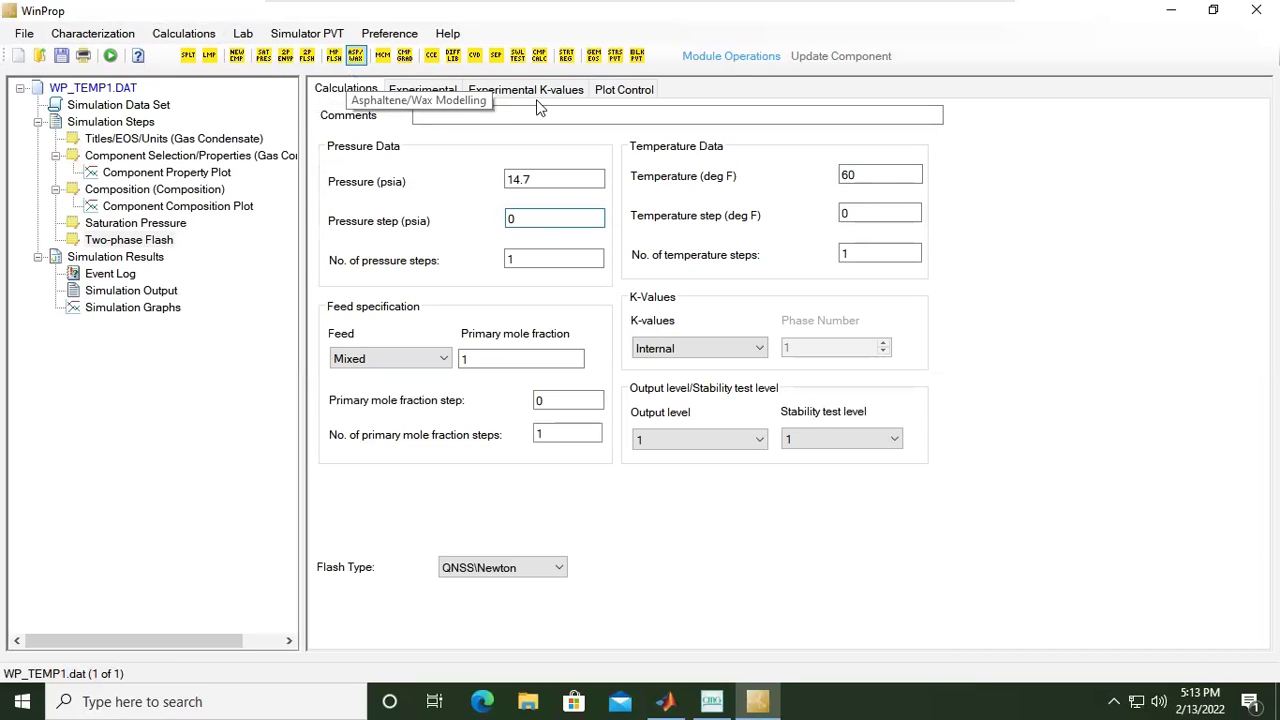
click(112, 31)
mouse_move(183, 33)
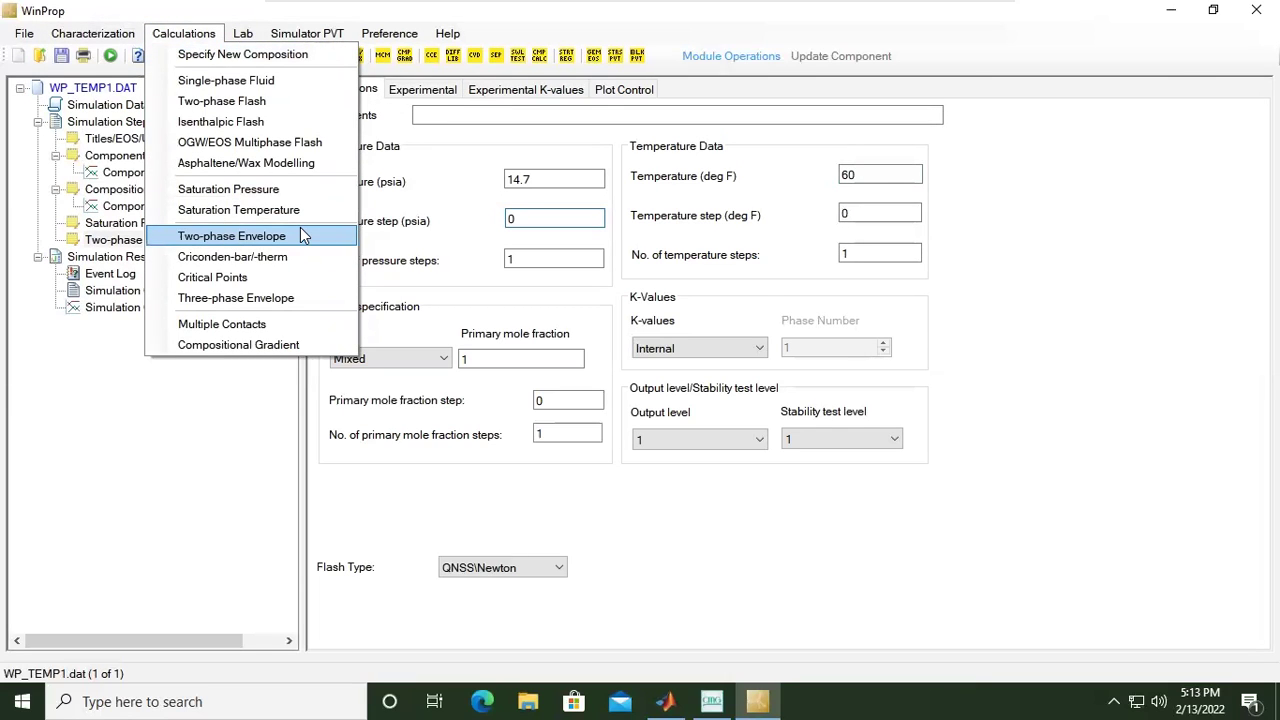
click(1094, 332)
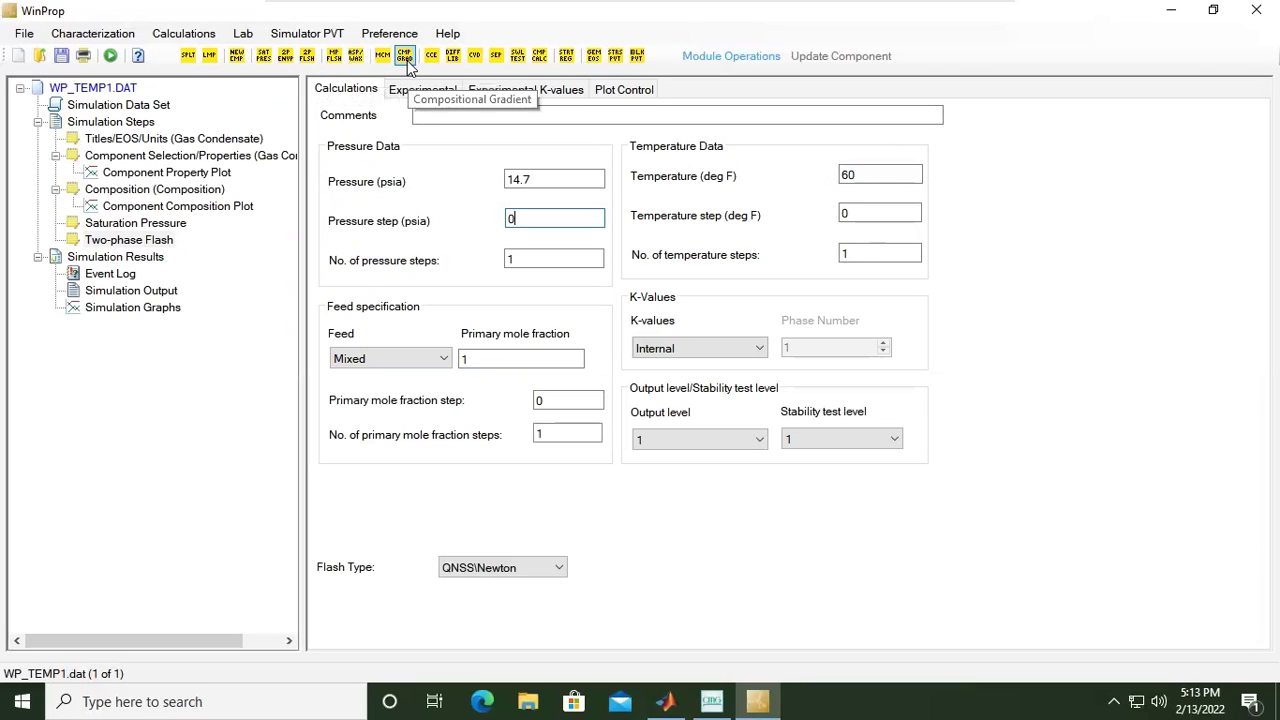
- Add a Two-phase Envelope step and review its pressure and temperature axis limits
click(287, 58)
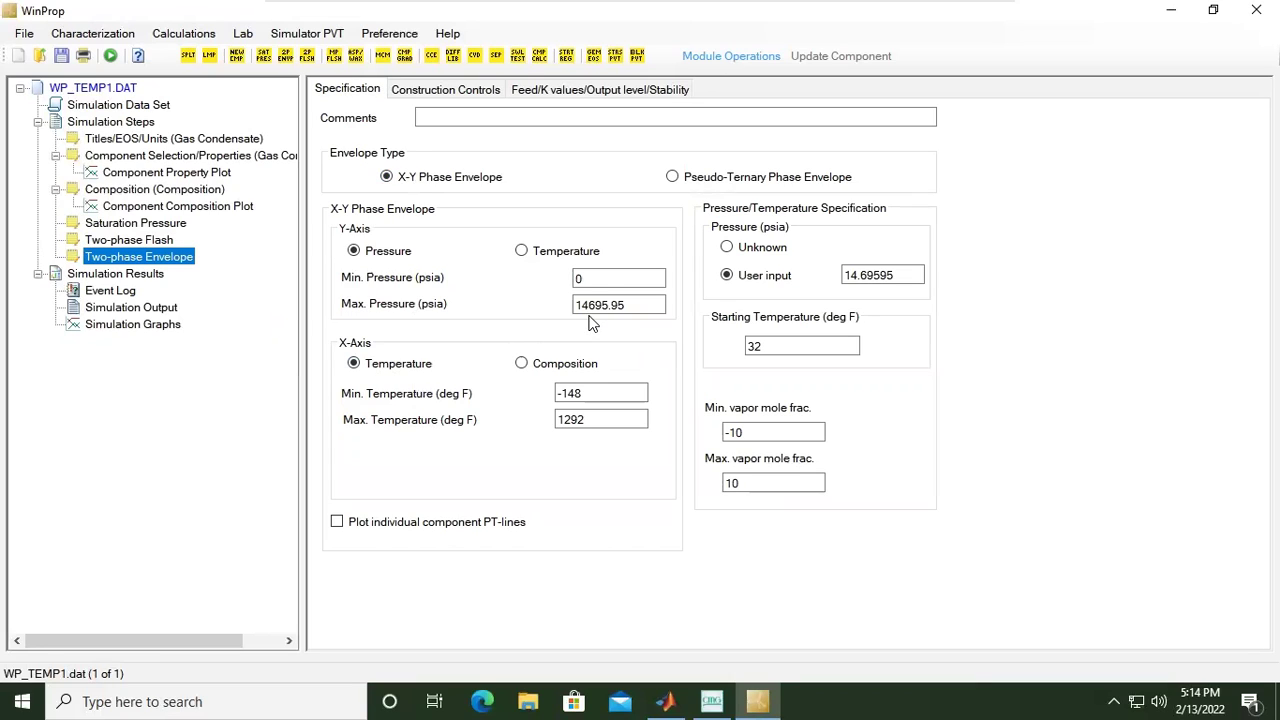
click(590, 285)
click(628, 307)
click(600, 392)
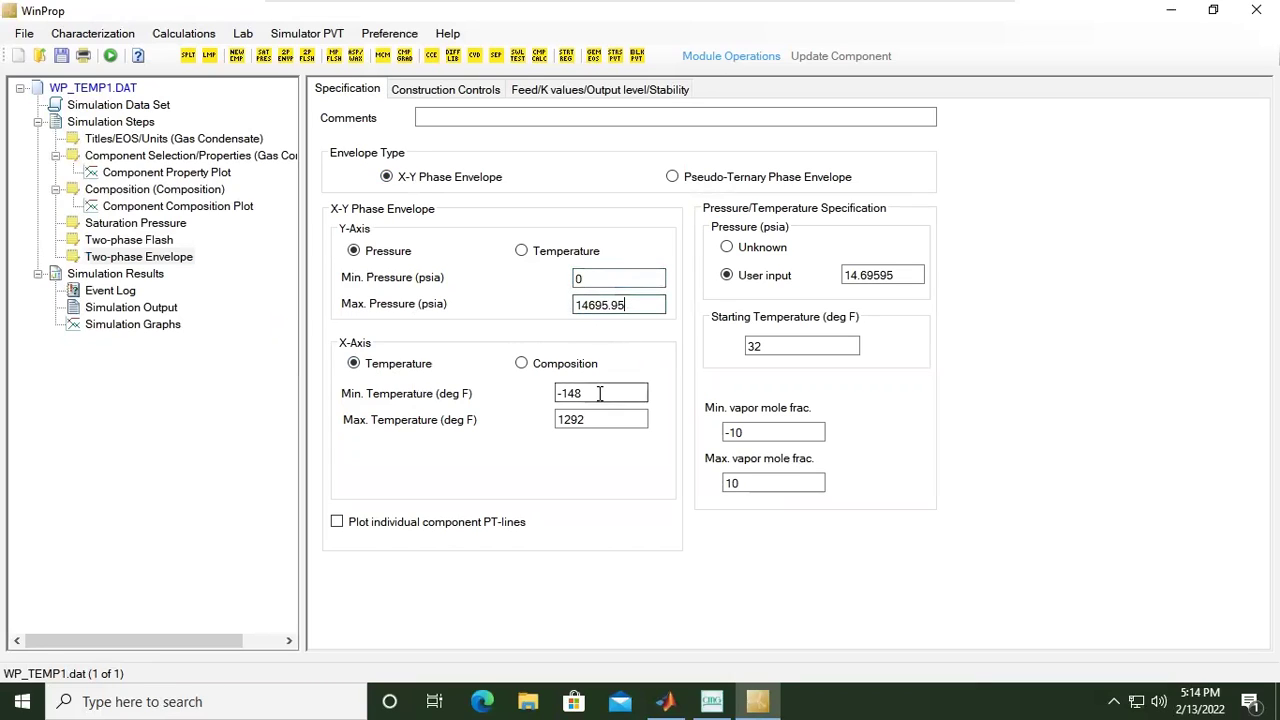
key(Tab)
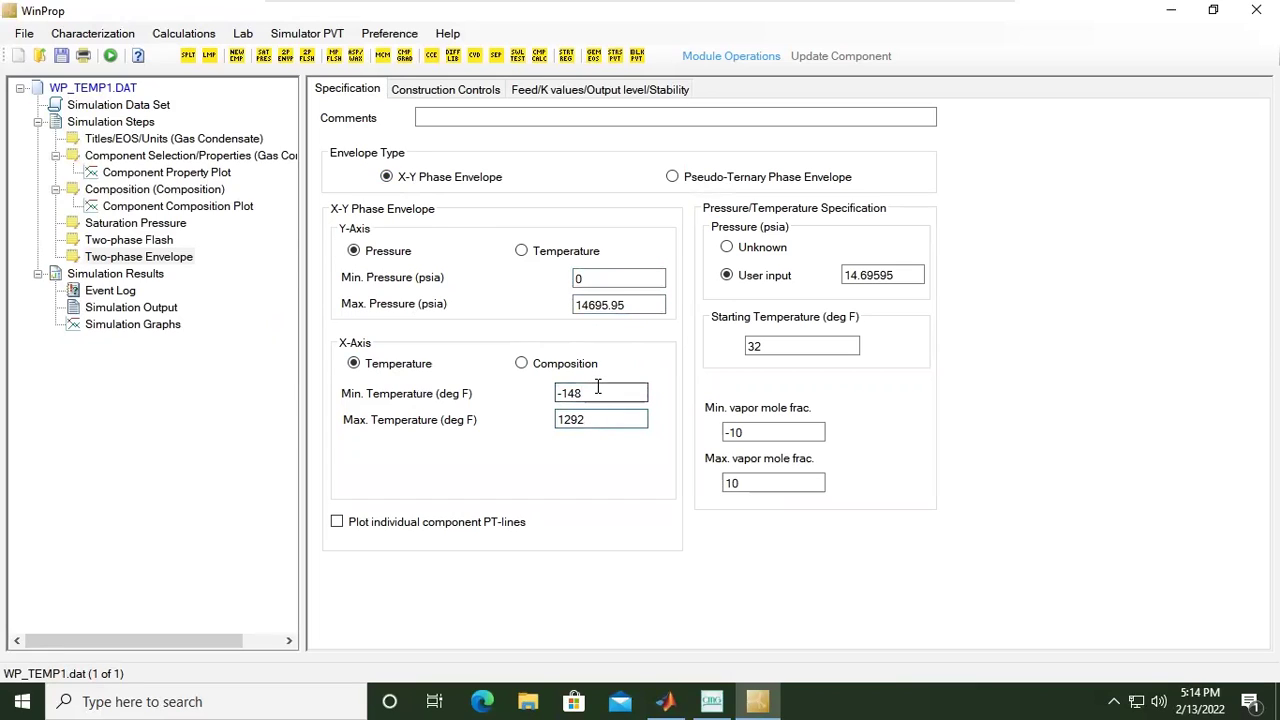
click(596, 391)
- Change the starting temperature from 32 to -80 deg F, then review Construction Controls and Feed/K values
drag(776, 352, 711, 337)
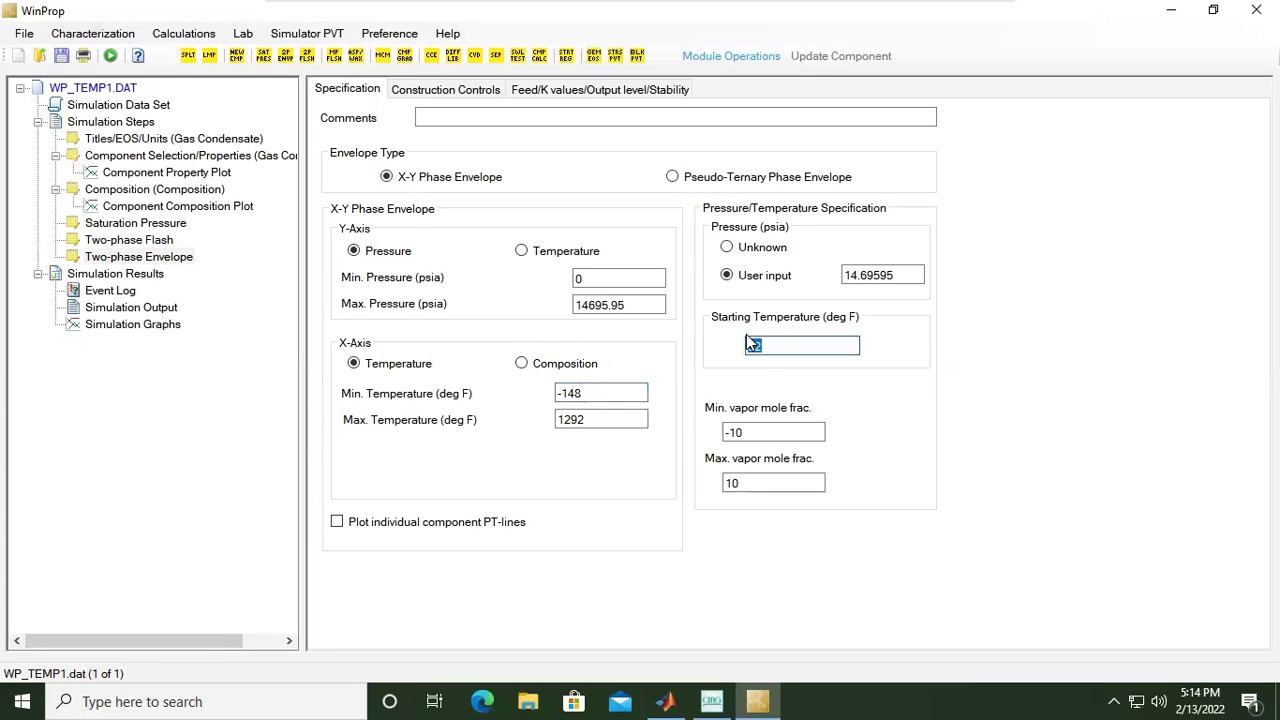
text(-80)
click(437, 90)
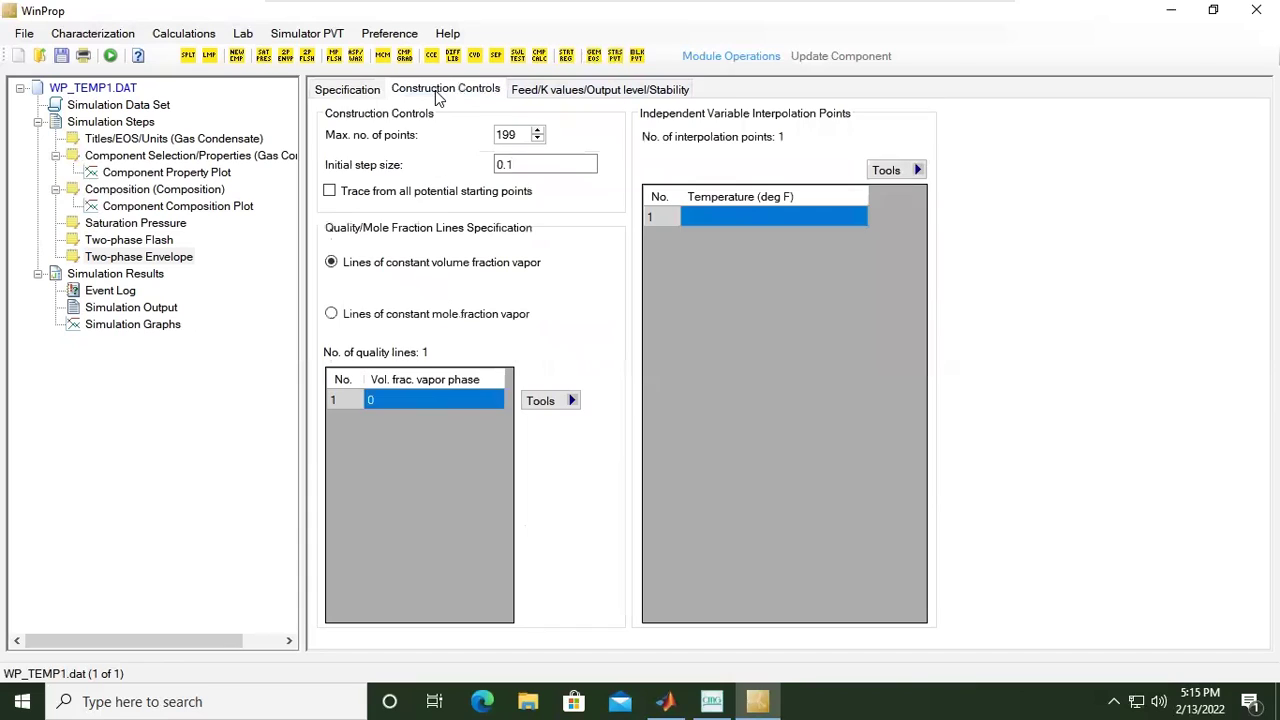
click(545, 90)
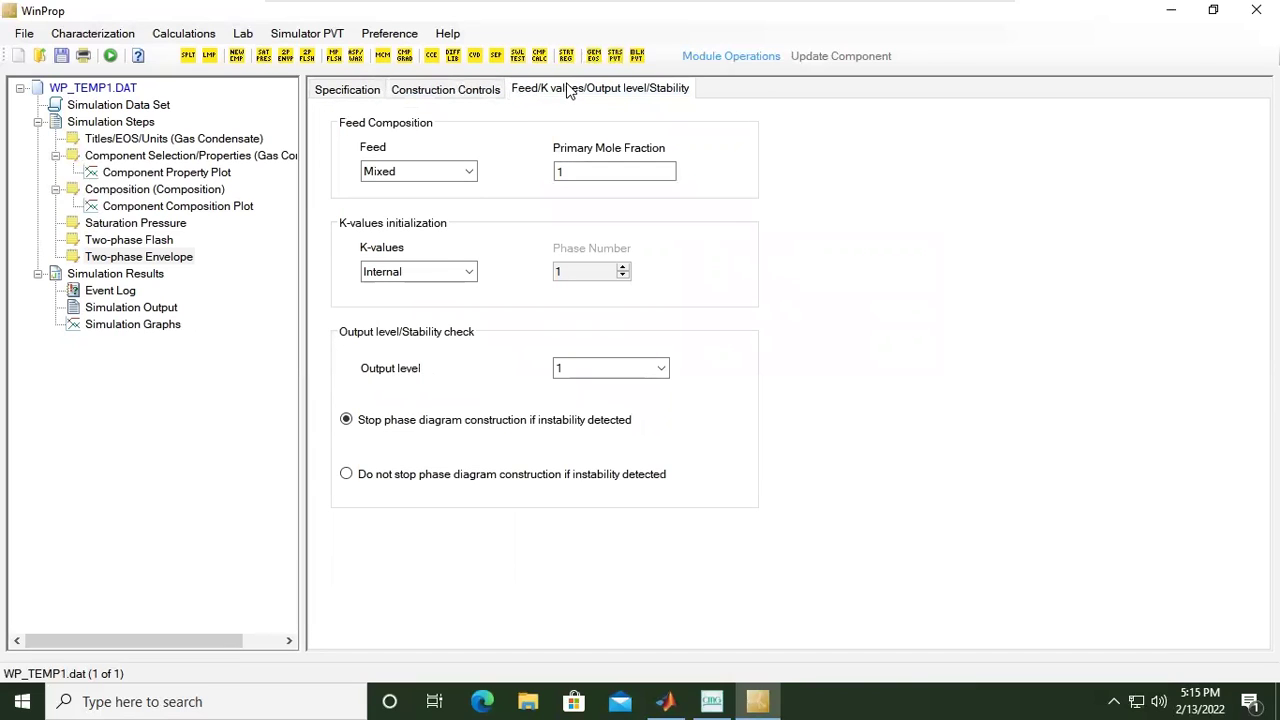
click(368, 97)
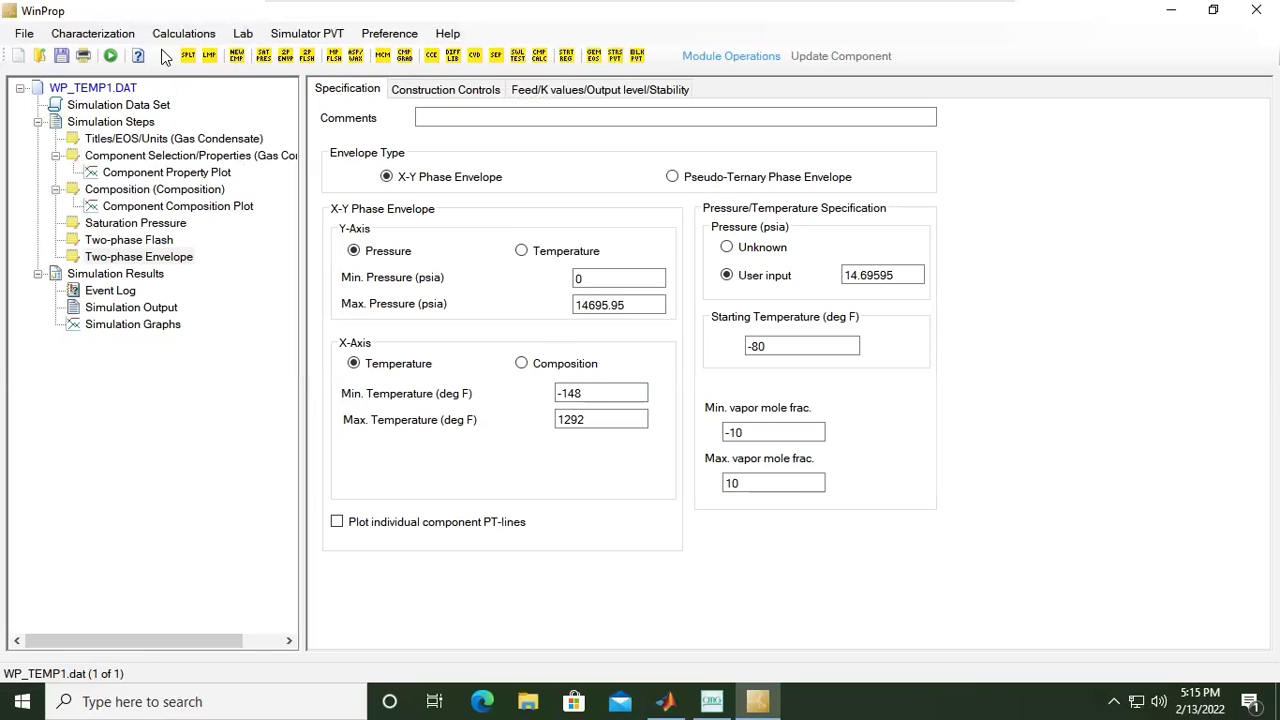
- Add another Two-phase Flash step with a pressure of 250 psia
click(180, 33)
click(236, 99)
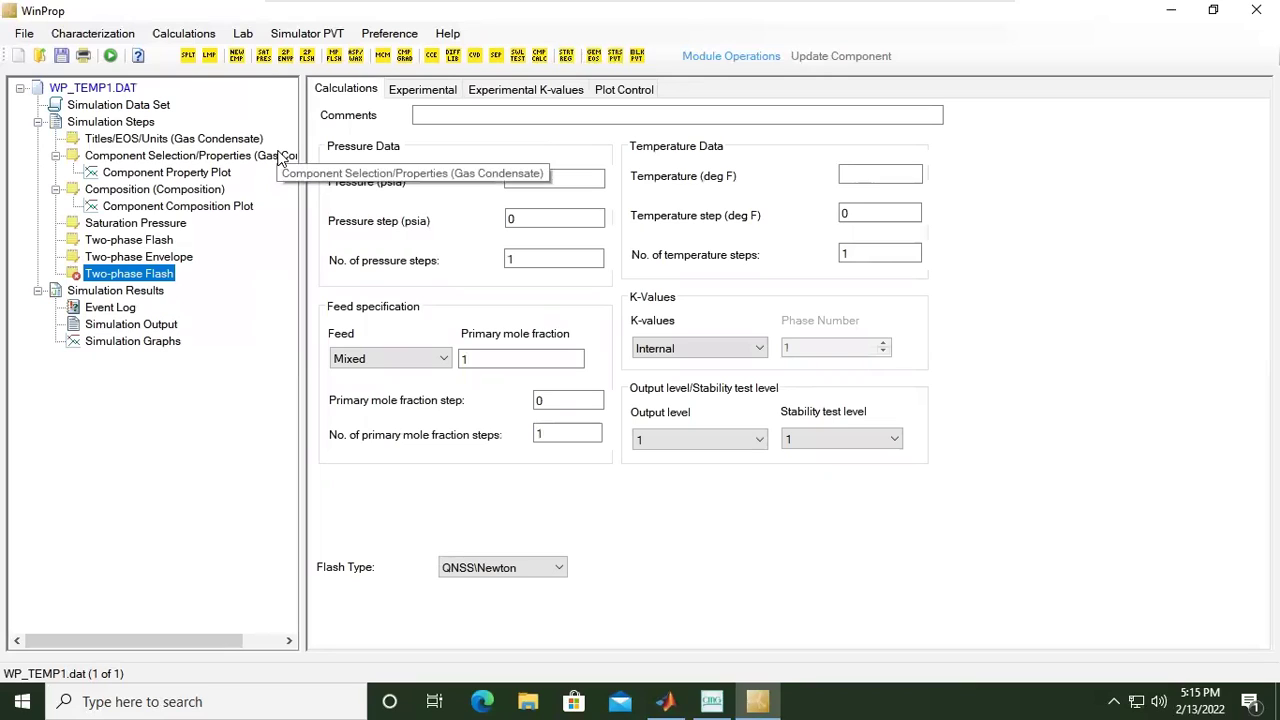
click(508, 220)
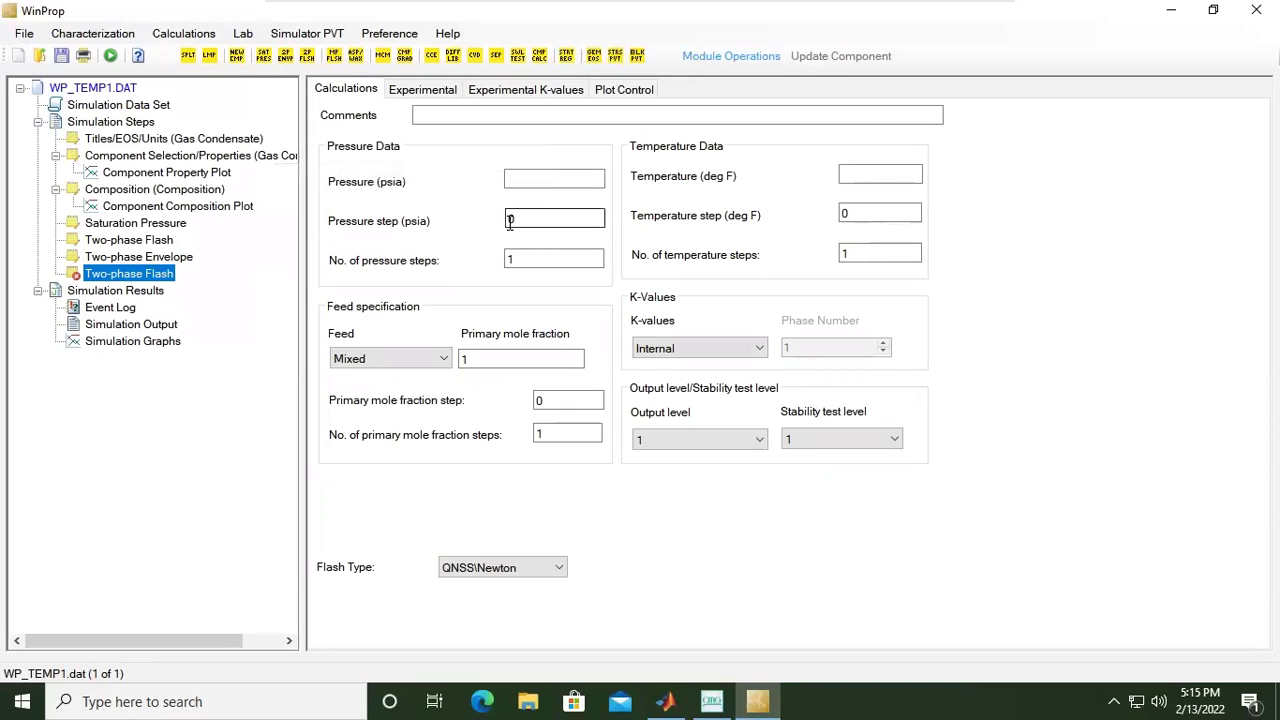
click(550, 178)
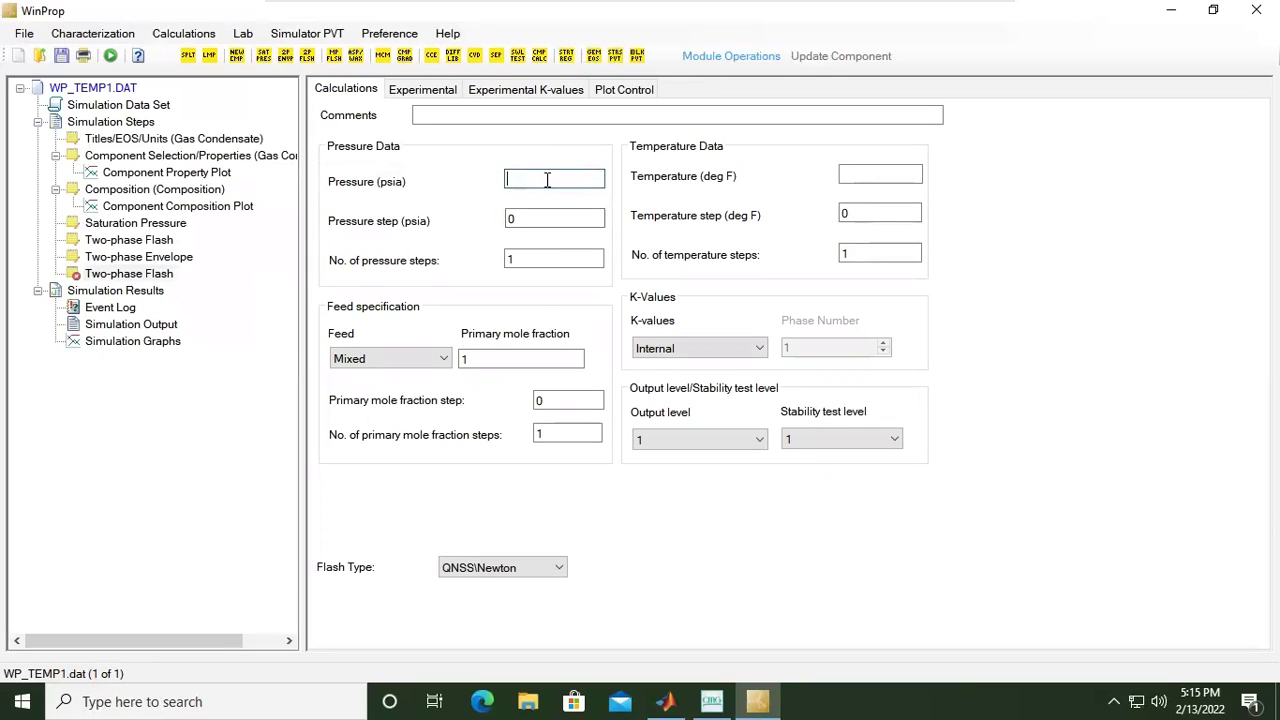
text(250)
- Set pressure step 250 psia, 25 pressure steps and temperature 280 deg F
click(522, 218)
text(250)
click(548, 260)
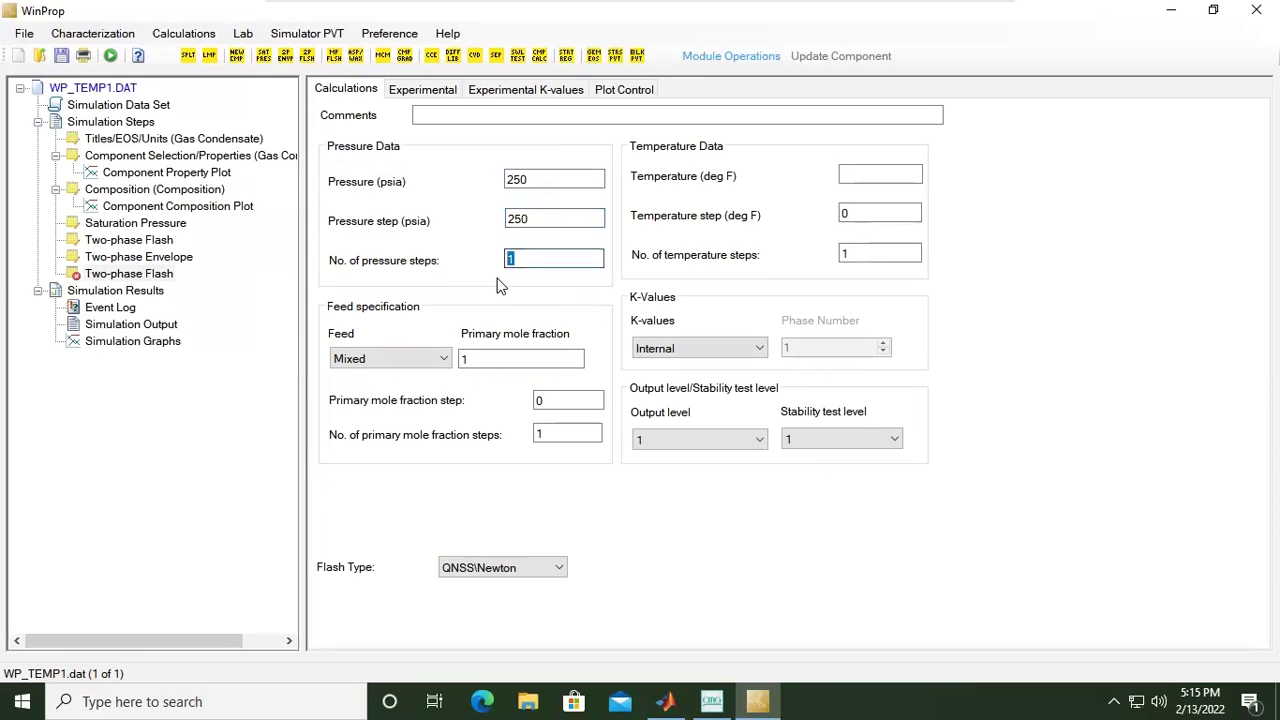
text(25)
click(578, 180)
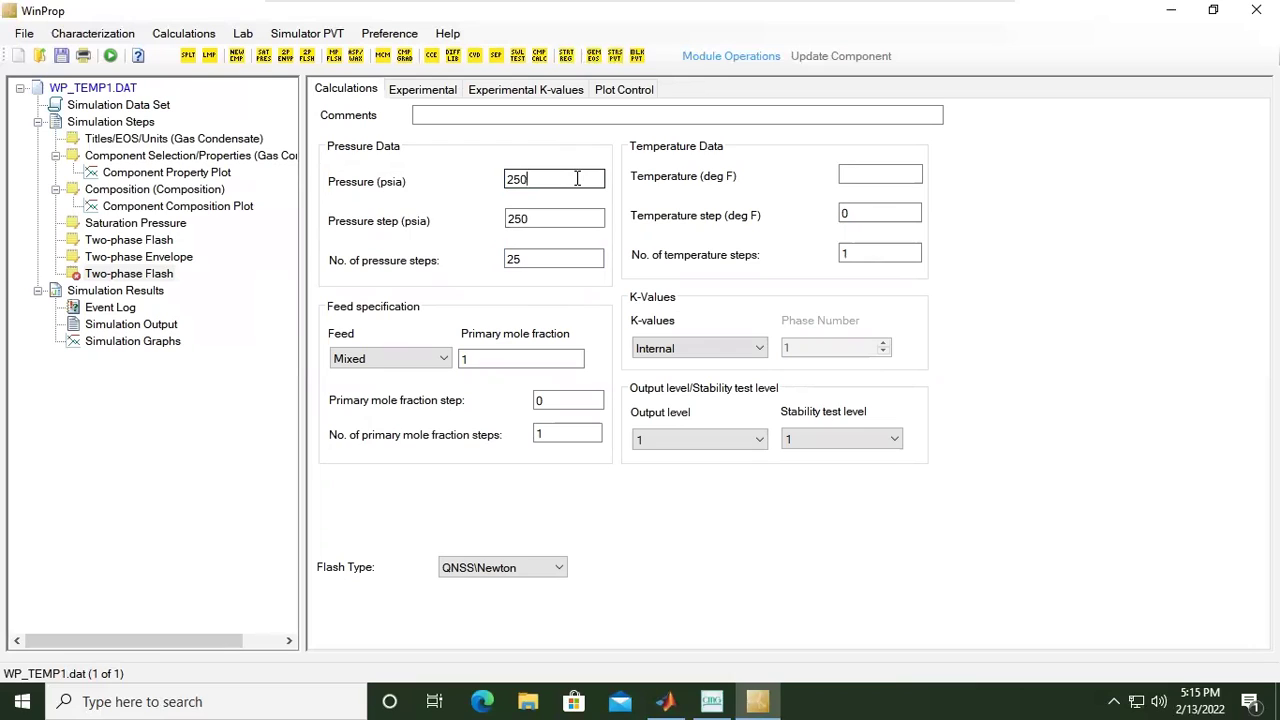
click(893, 177)
text(280)
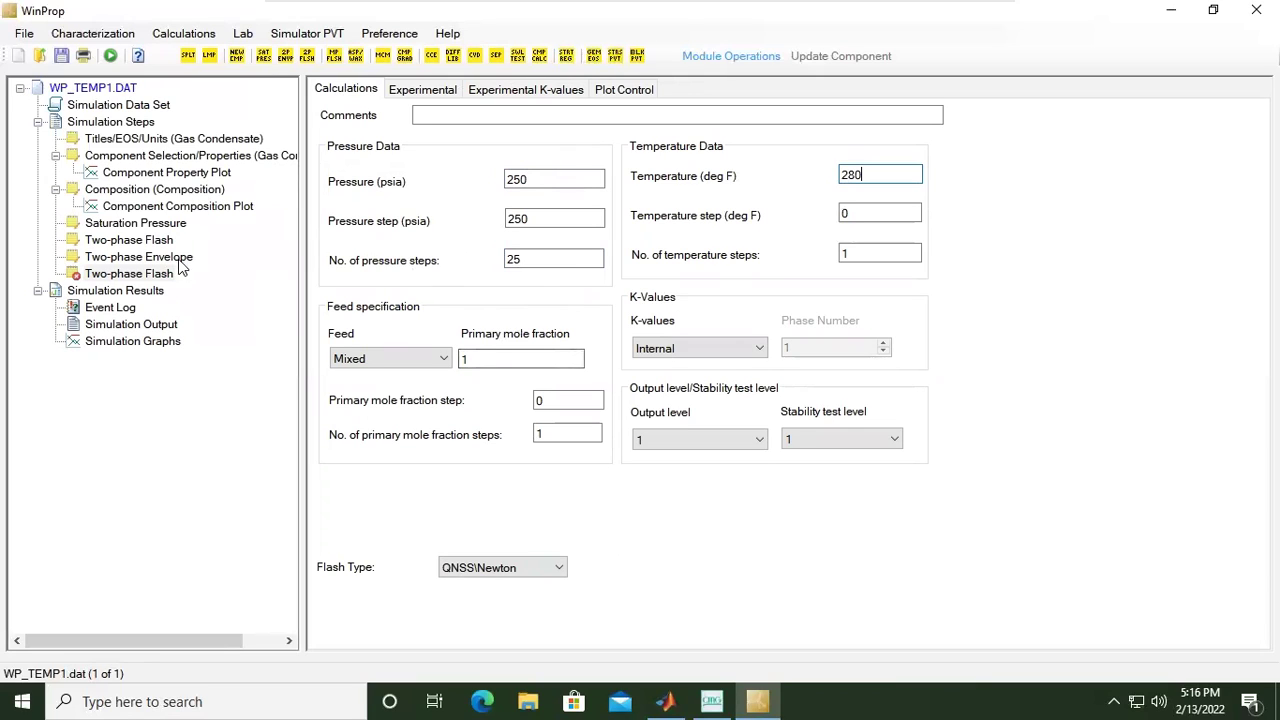
- Review the experimental measurements and experimental K-values tables of the second flash
click(408, 92)
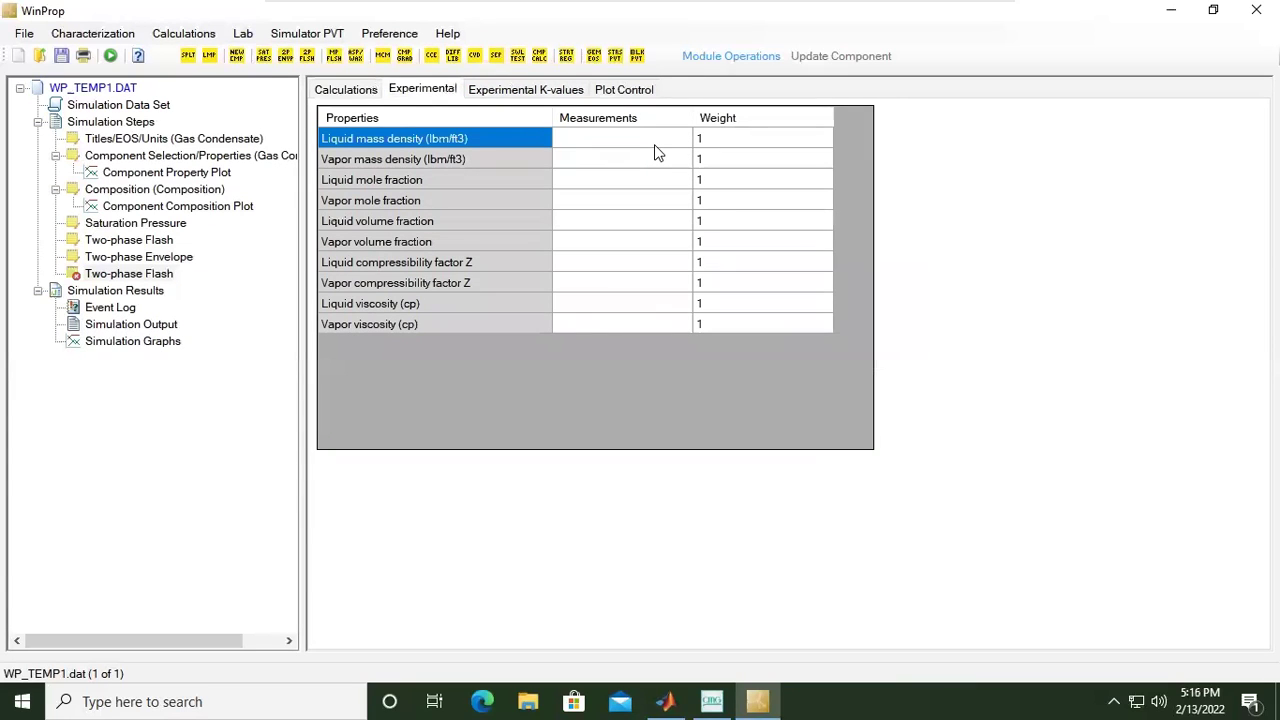
drag(656, 152, 666, 329)
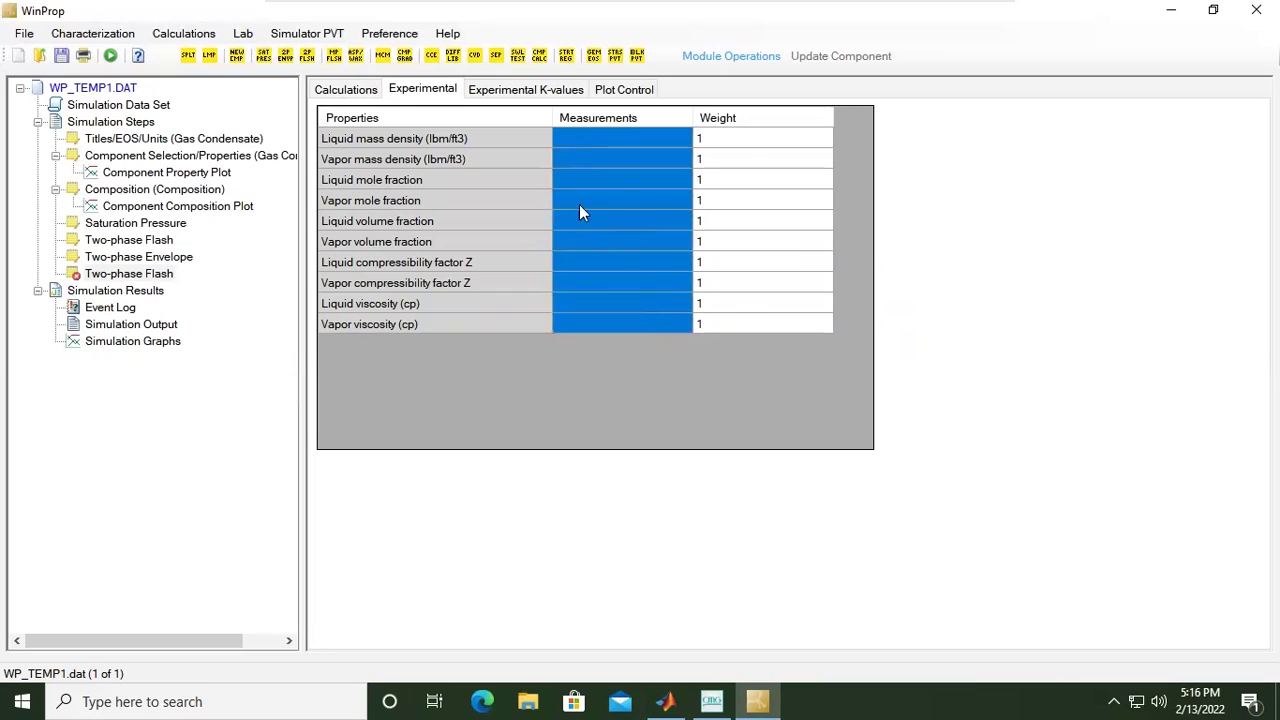
click(537, 93)
drag(530, 164, 566, 369)
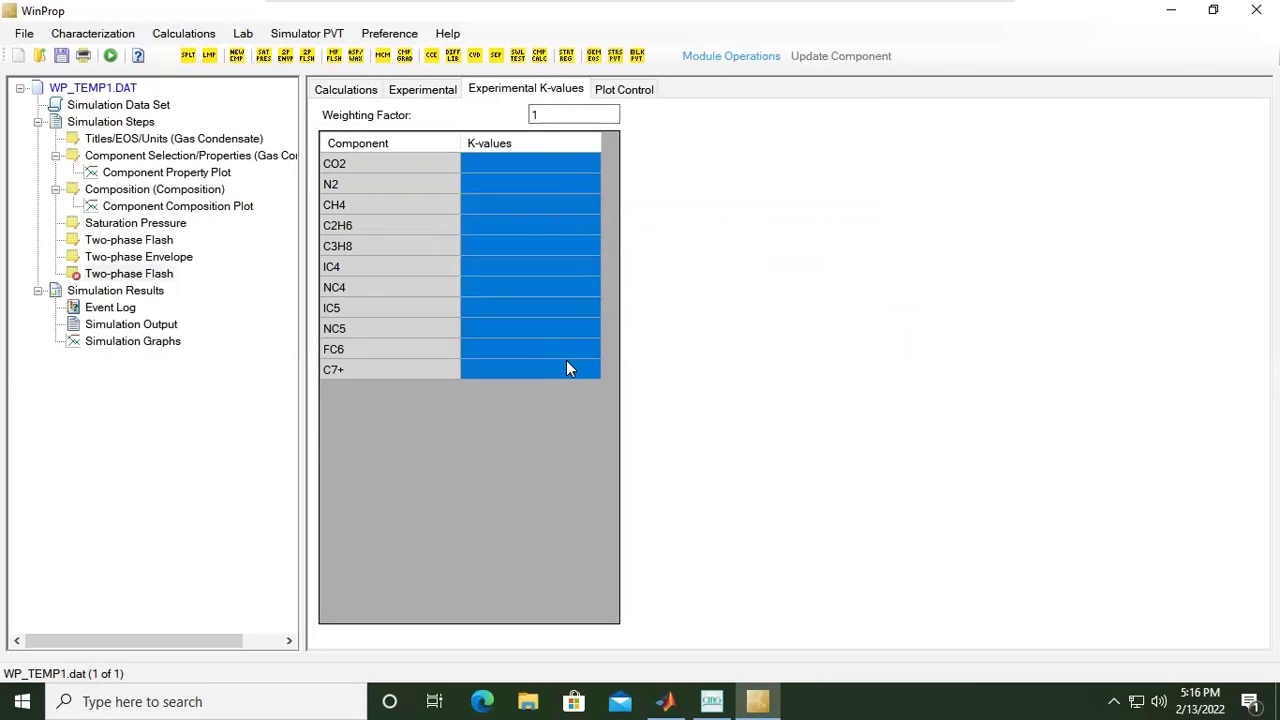
- Tick Phase Volume Fraction, Z Compressibility Factor and K-values (y/x) for plotting
click(642, 92)
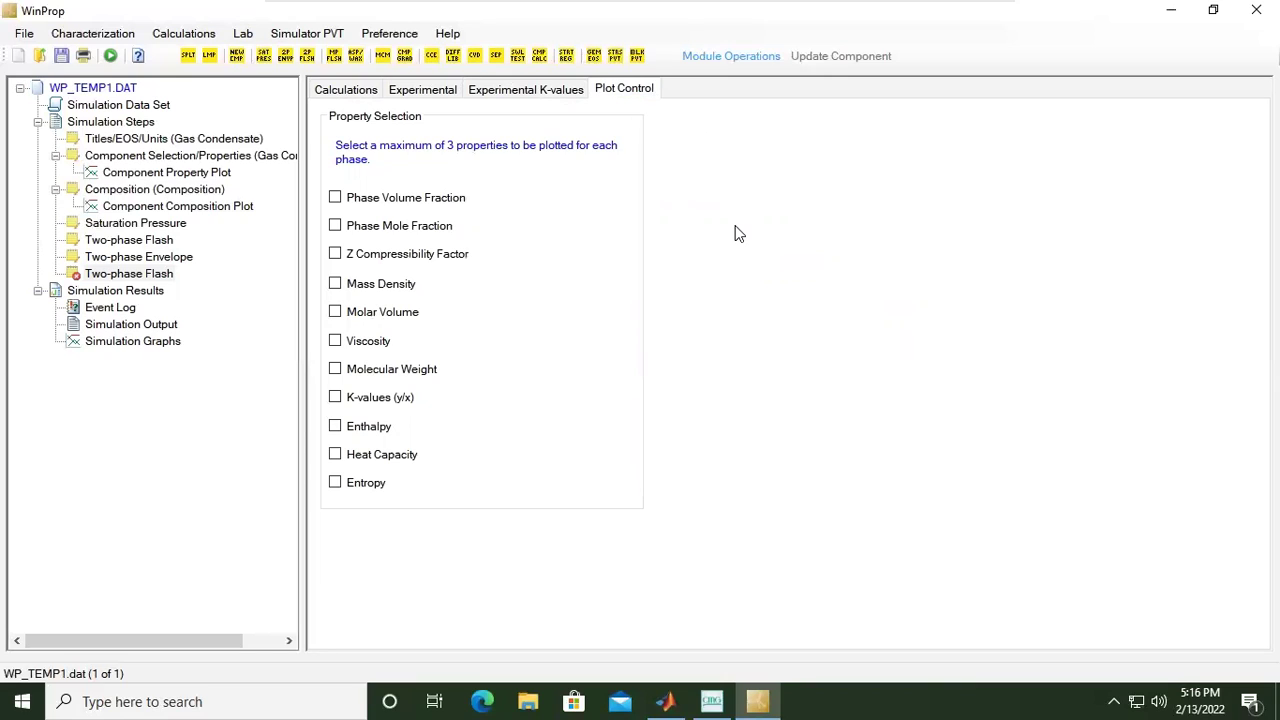
click(335, 203)
click(335, 256)
click(335, 397)
- Save the data set As Gas_Condensate in the Desktop folder
click(26, 34)
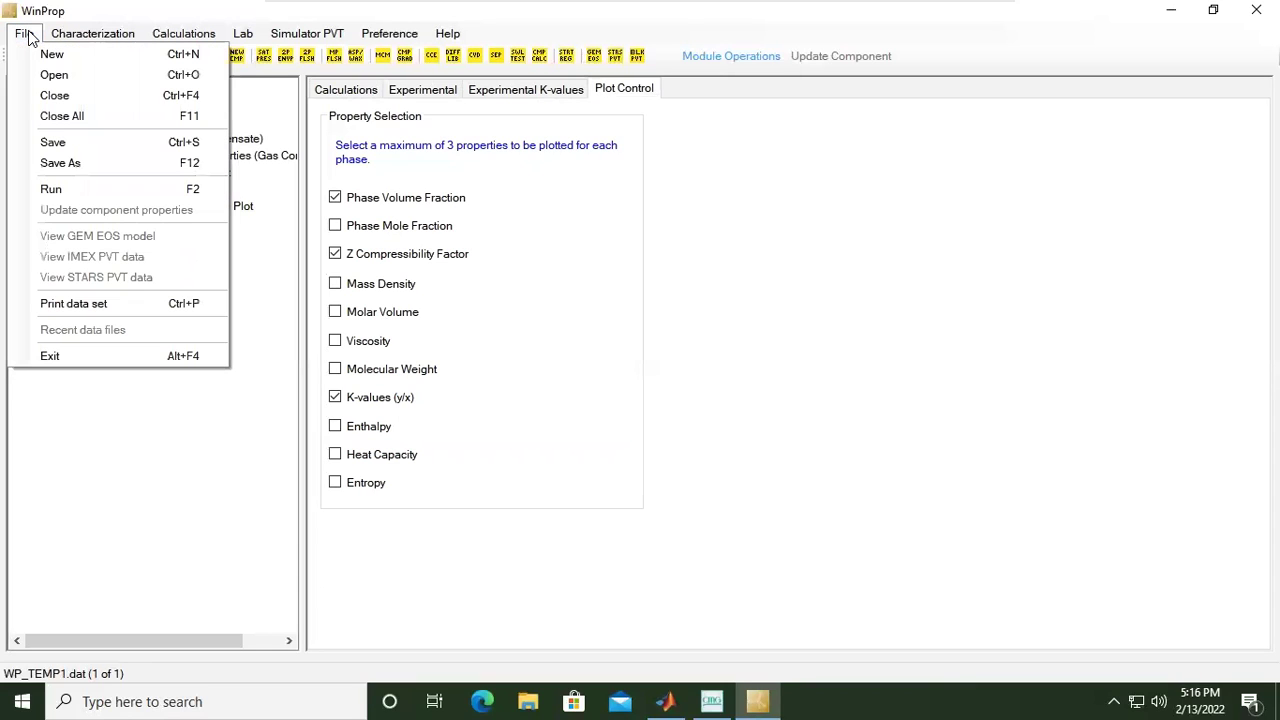
click(55, 163)
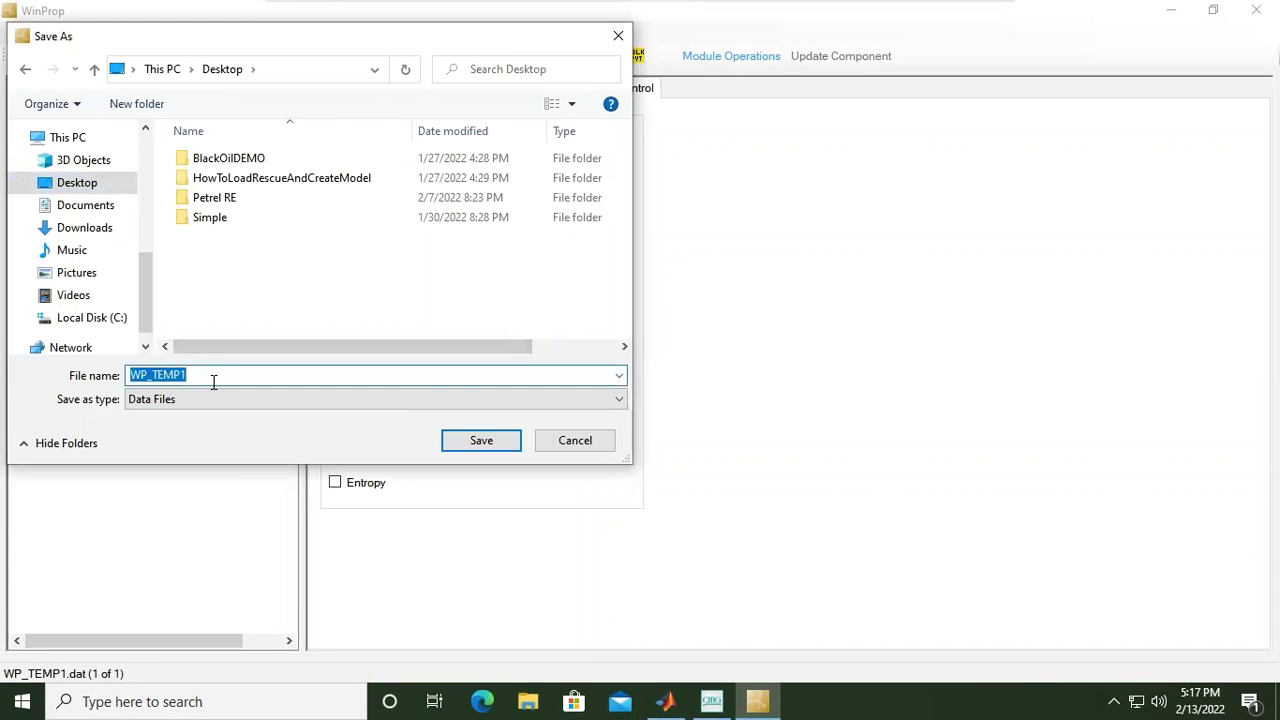
text(Gas_Condensate)
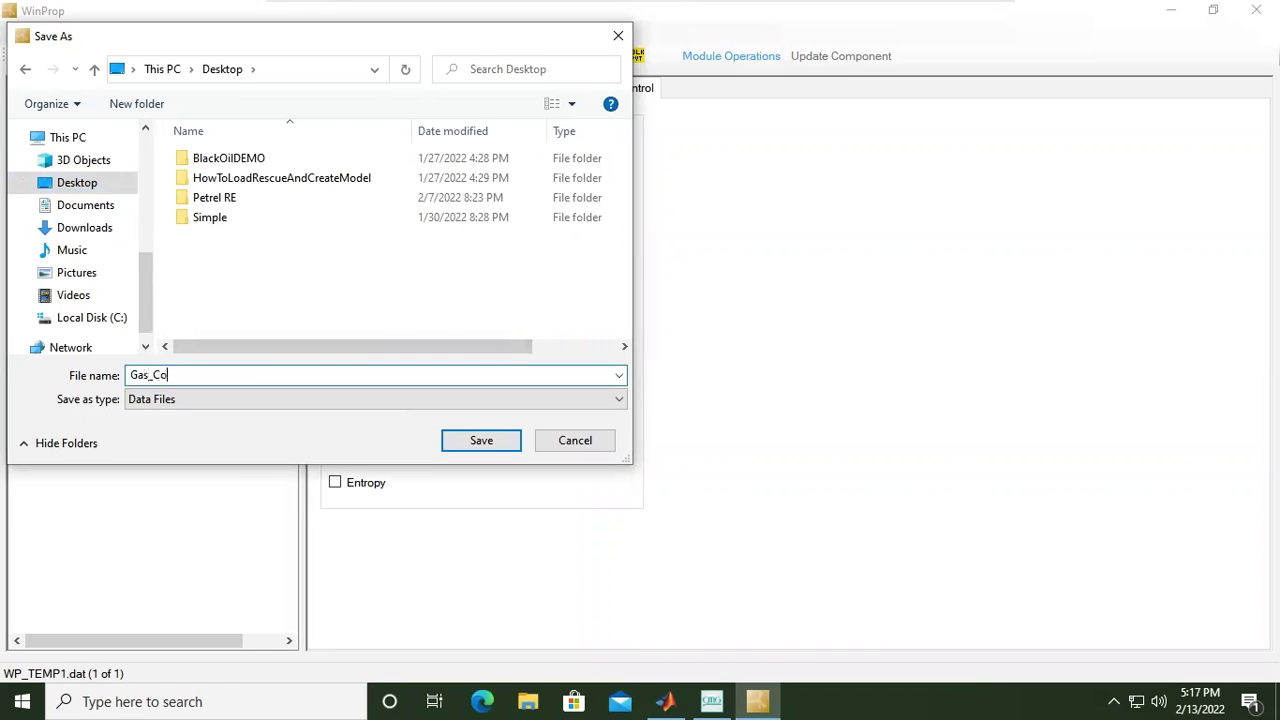